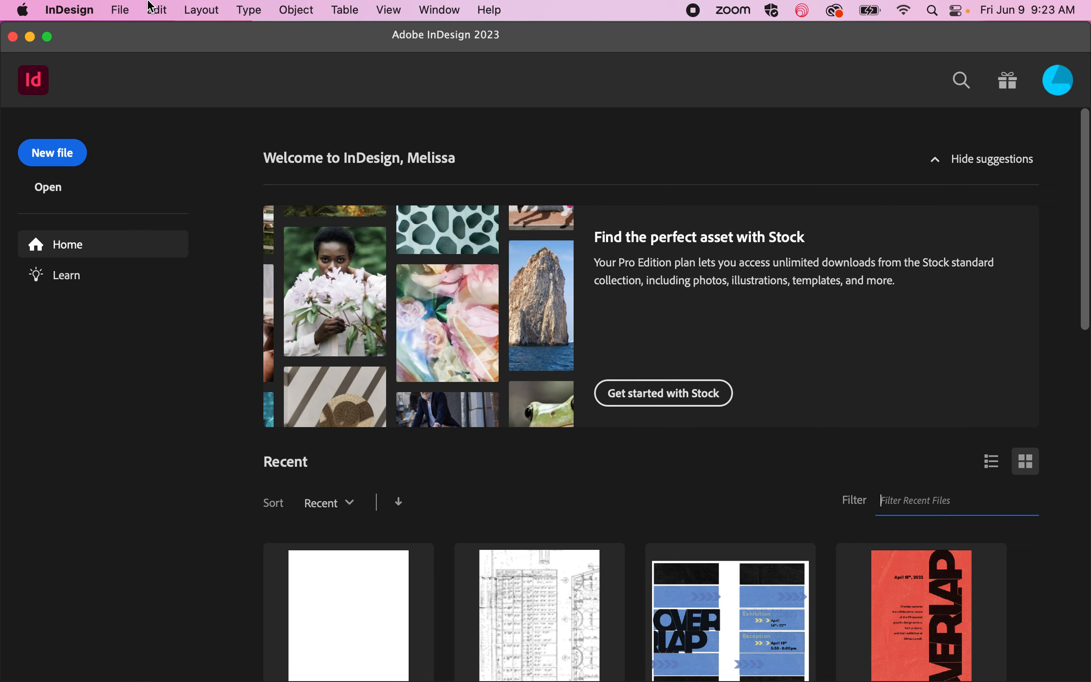
Step: Start setting up a new document based on the blank Letter print preset
{"action": "left_click", "coordinate": [126, 7]}
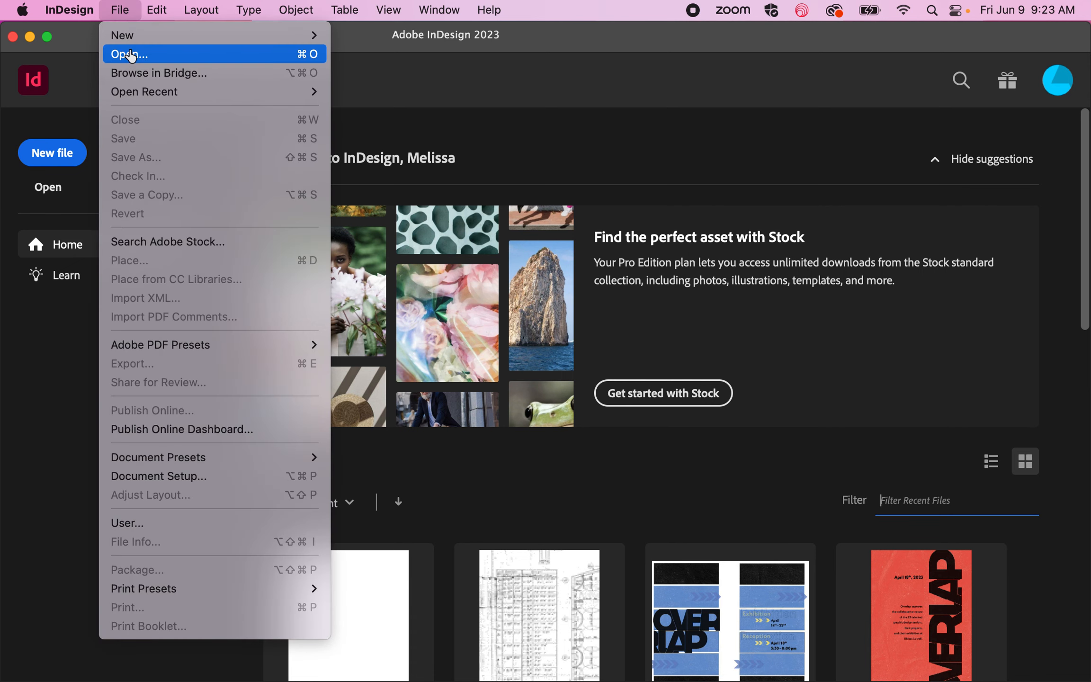
{"action": "mouse_move", "coordinate": [140, 37]}
{"action": "left_click", "coordinate": [374, 35]}
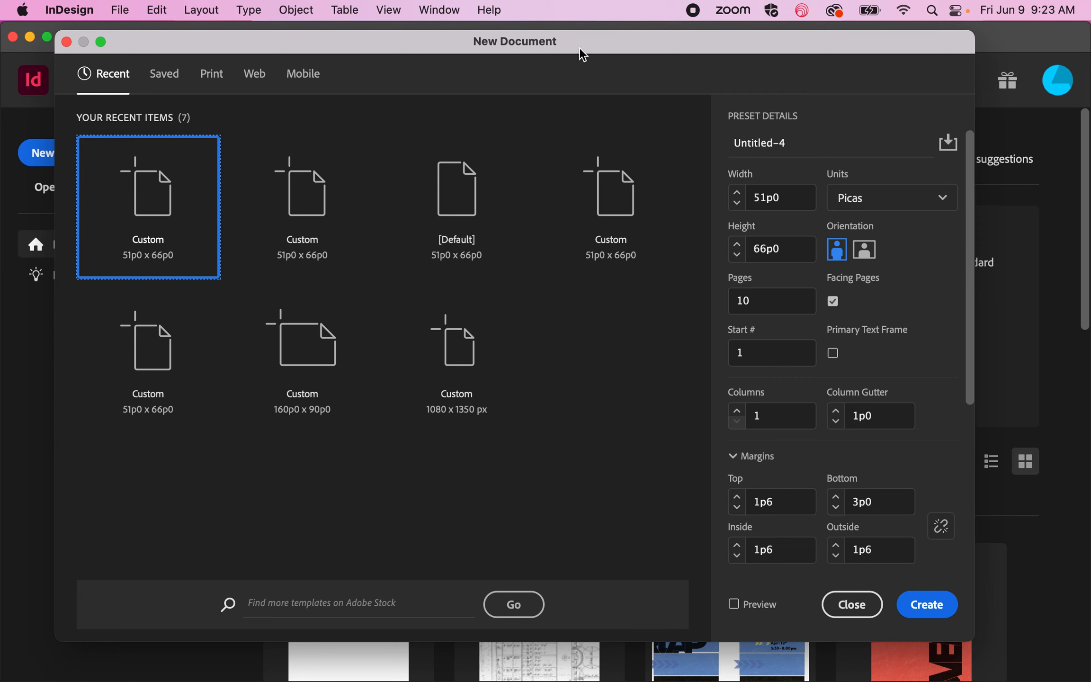
{"action": "left_click_drag", "start_coordinate": [577, 44], "coordinate": [623, 76]}
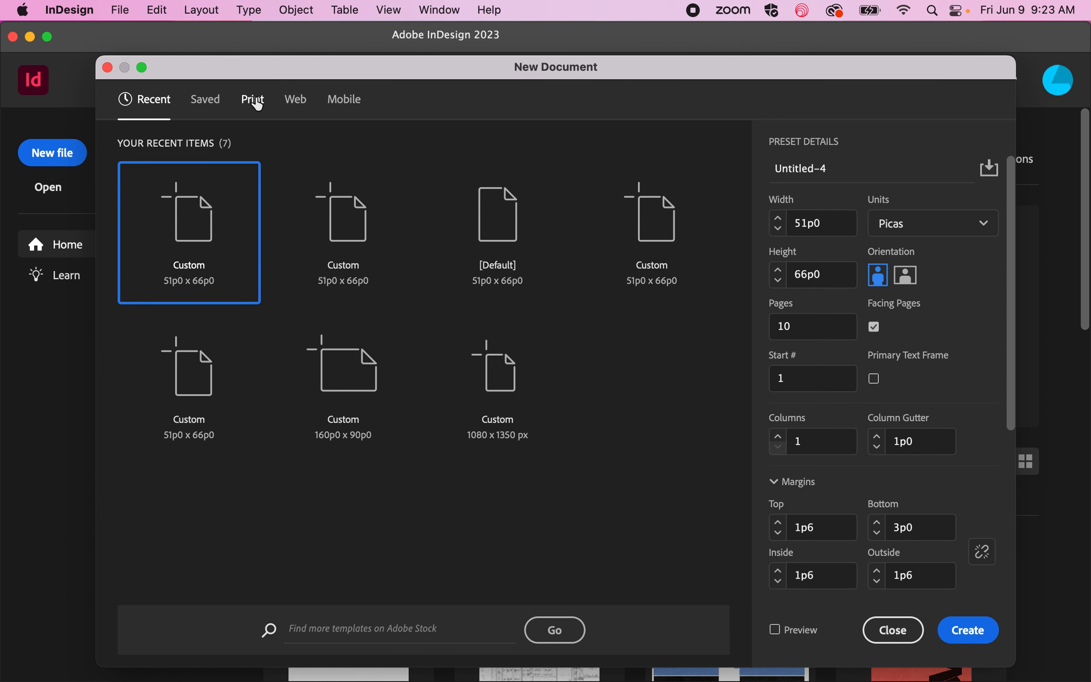
{"action": "left_click", "coordinate": [255, 101]}
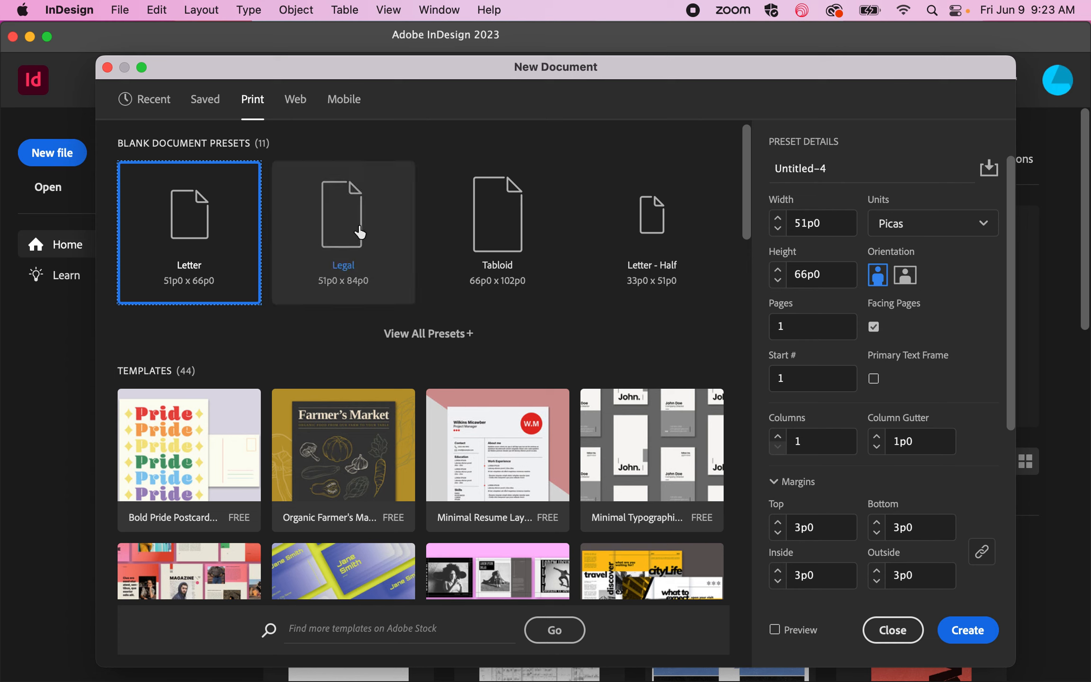
Step: Set the measurement units of the new document to inches
{"action": "scroll", "coordinate": [986, 357], "scroll_direction": "down", "scroll_amount": 5}
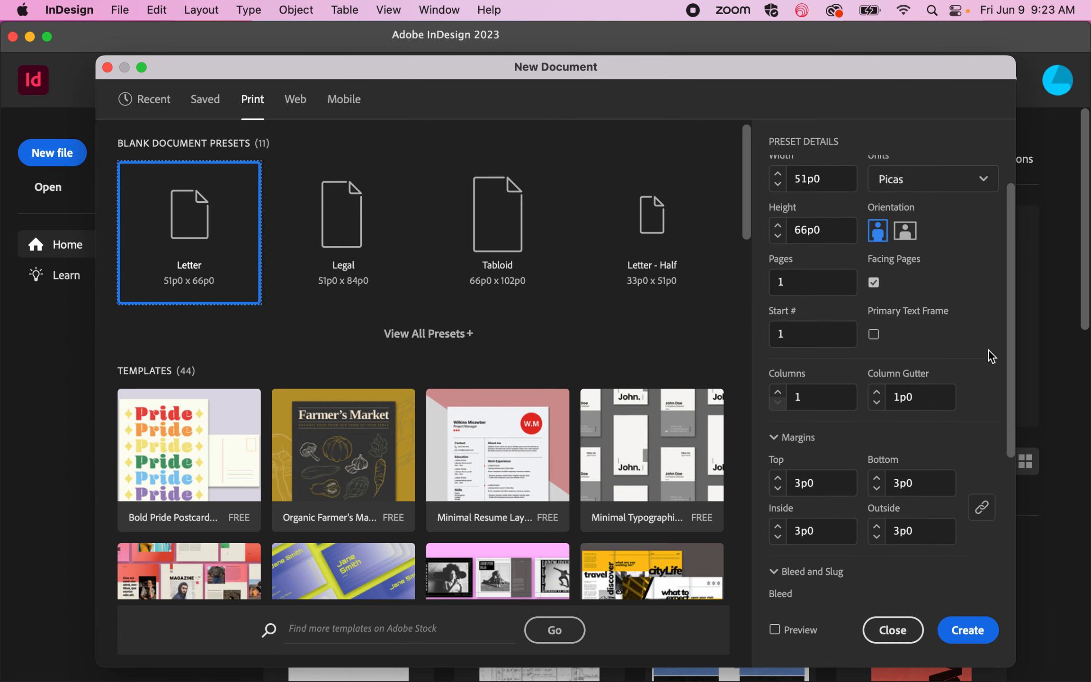
{"action": "scroll", "coordinate": [986, 358], "scroll_direction": "up", "scroll_amount": 5}
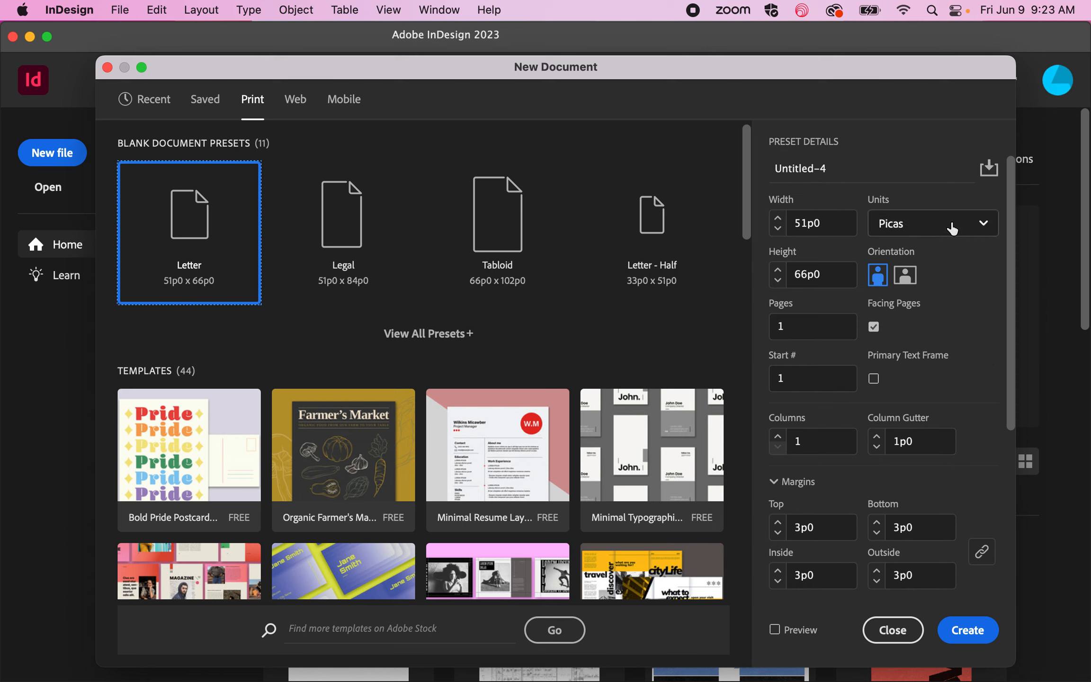
{"action": "left_click", "coordinate": [952, 228]}
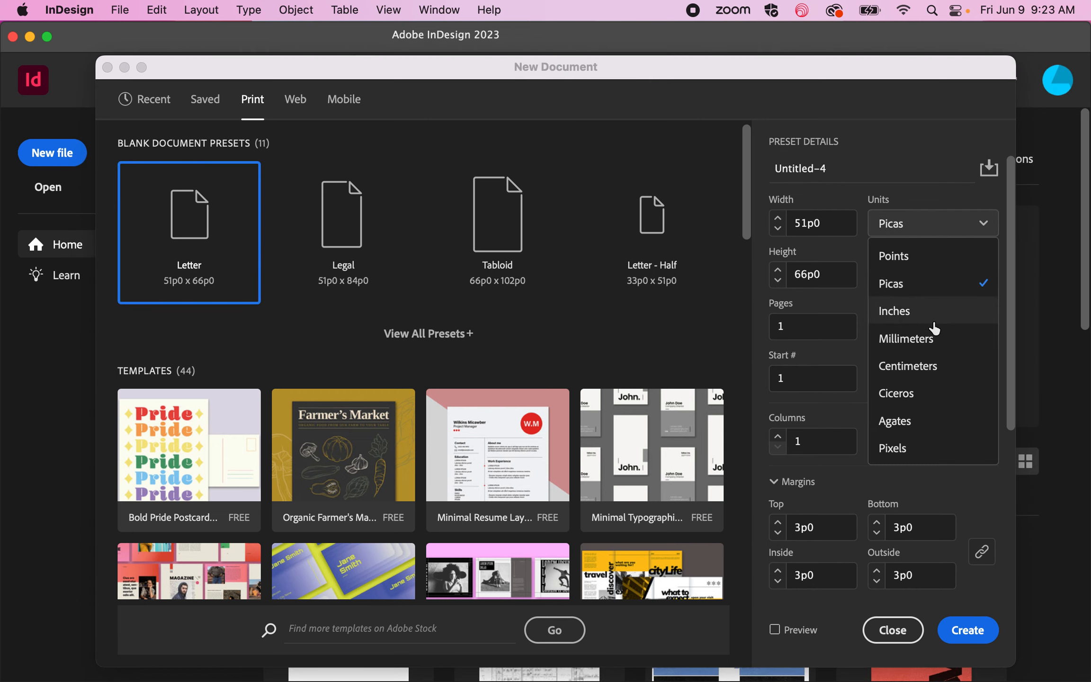
{"action": "left_click", "coordinate": [935, 312]}
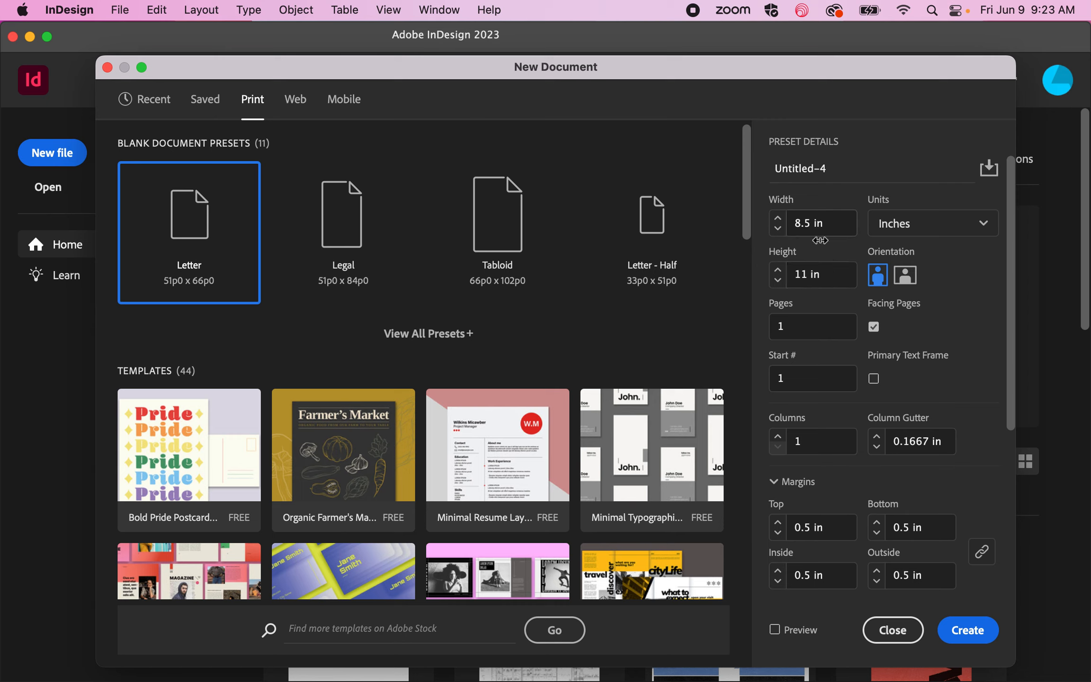
Step: Keep facing pages enabled and set the number of pages to 10
{"action": "left_click", "coordinate": [872, 330]}
{"action": "left_click", "coordinate": [873, 331]}
{"action": "left_click", "coordinate": [799, 330]}
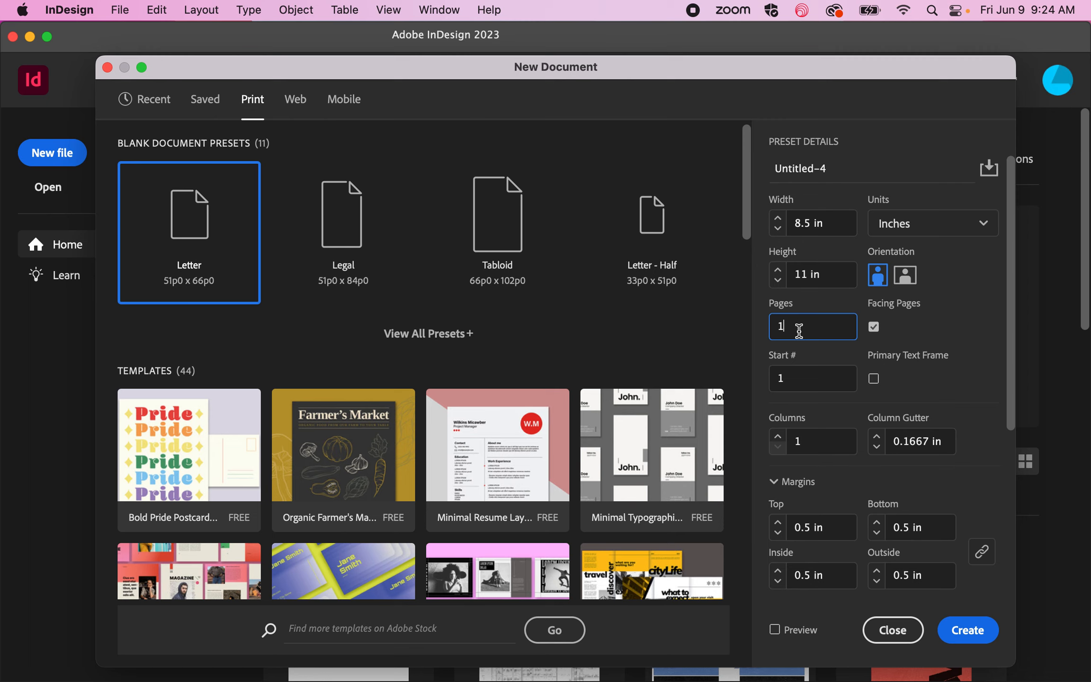
{"action": "type", "text": "0"}
Step: Try to set the bottom margin to 0.75 in while the margin values are linked
{"action": "scroll", "coordinate": [942, 395], "scroll_direction": "down", "scroll_amount": 3}
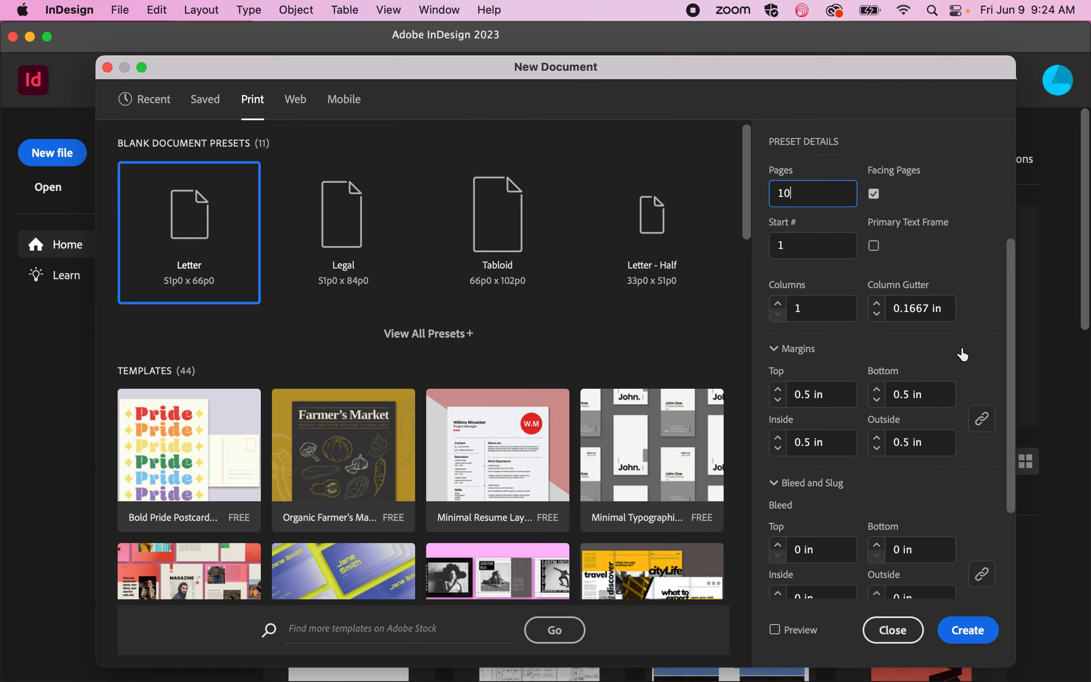
{"action": "scroll", "coordinate": [963, 354], "scroll_direction": "down", "scroll_amount": 5}
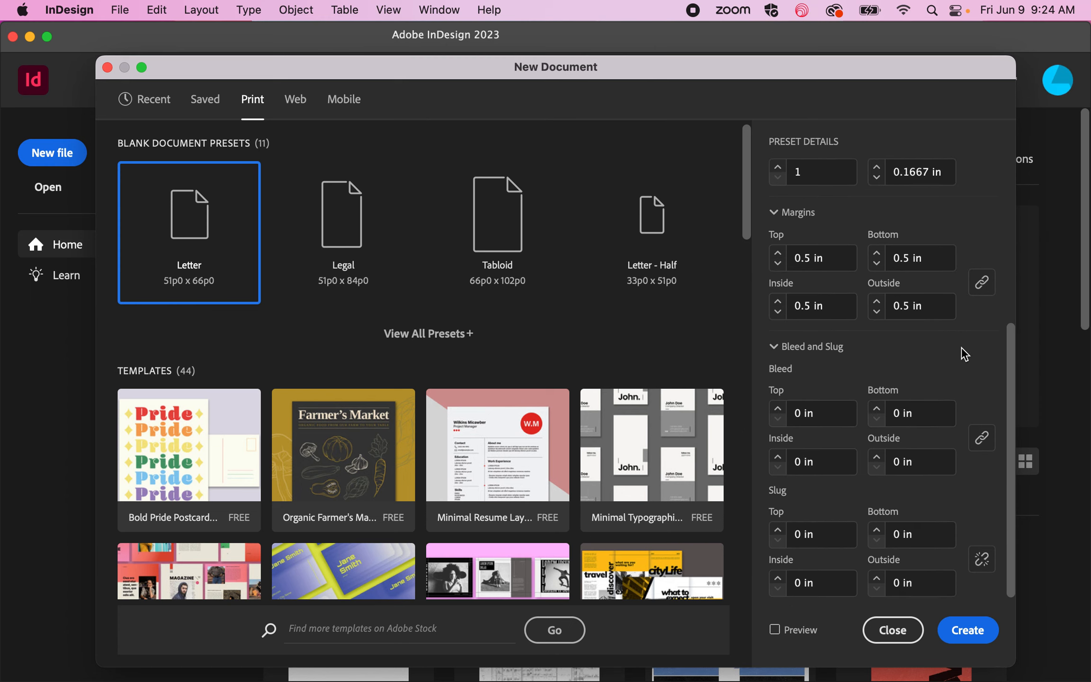
{"action": "scroll", "coordinate": [962, 354], "scroll_direction": "up", "scroll_amount": 3}
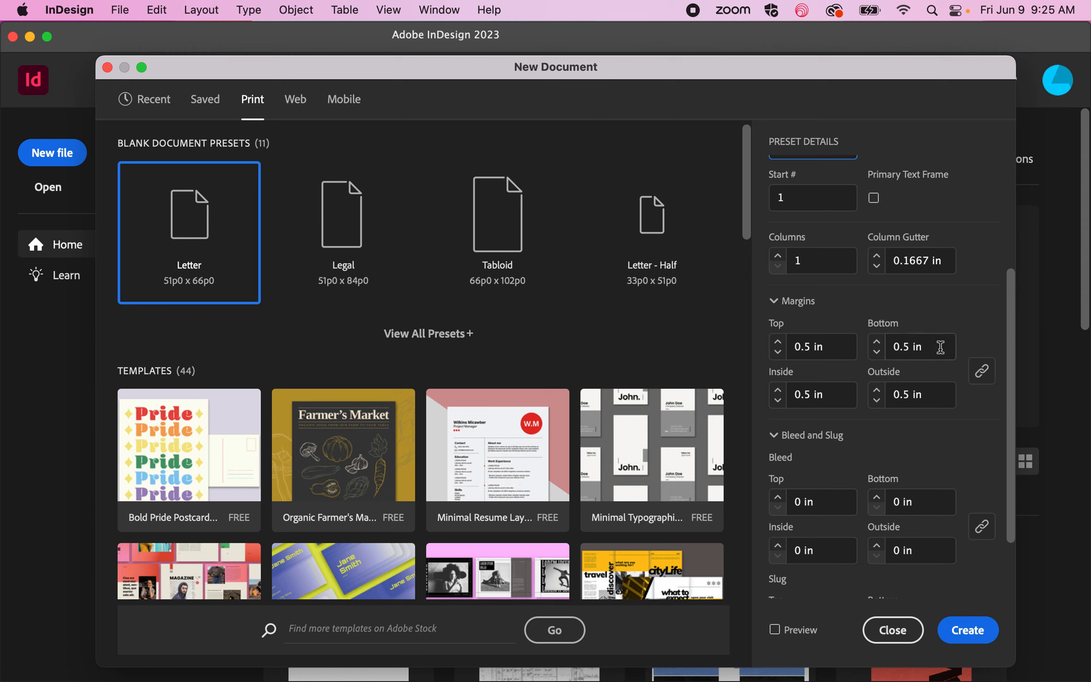
{"action": "left_click", "coordinate": [910, 350]}
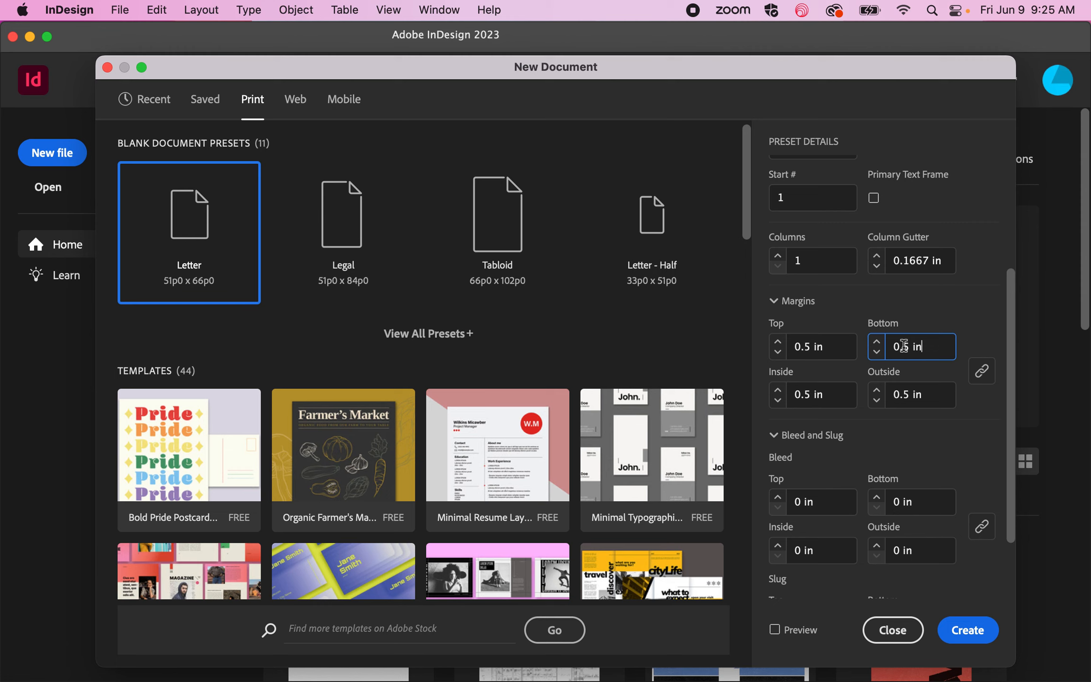
{"action": "type", "text": "7"}
Step: Set the bleed to 0.125 in on all four sides
{"action": "scroll", "coordinate": [898, 417], "scroll_direction": "down", "scroll_amount": 3}
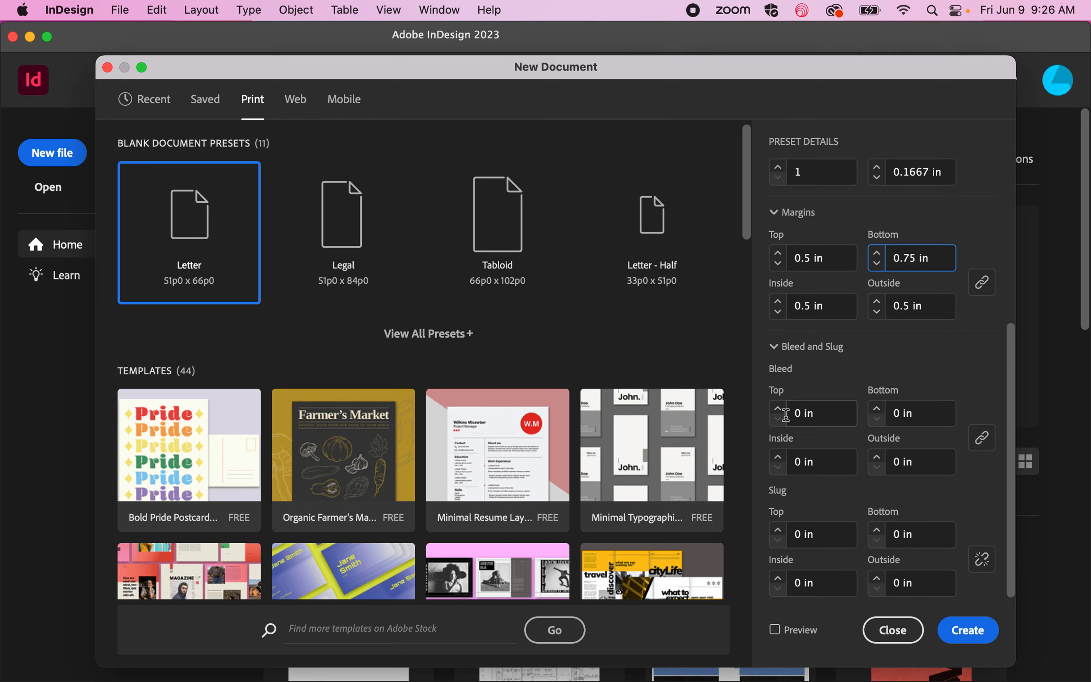
{"action": "left_click_drag", "start_coordinate": [801, 415], "coordinate": [778, 415]}
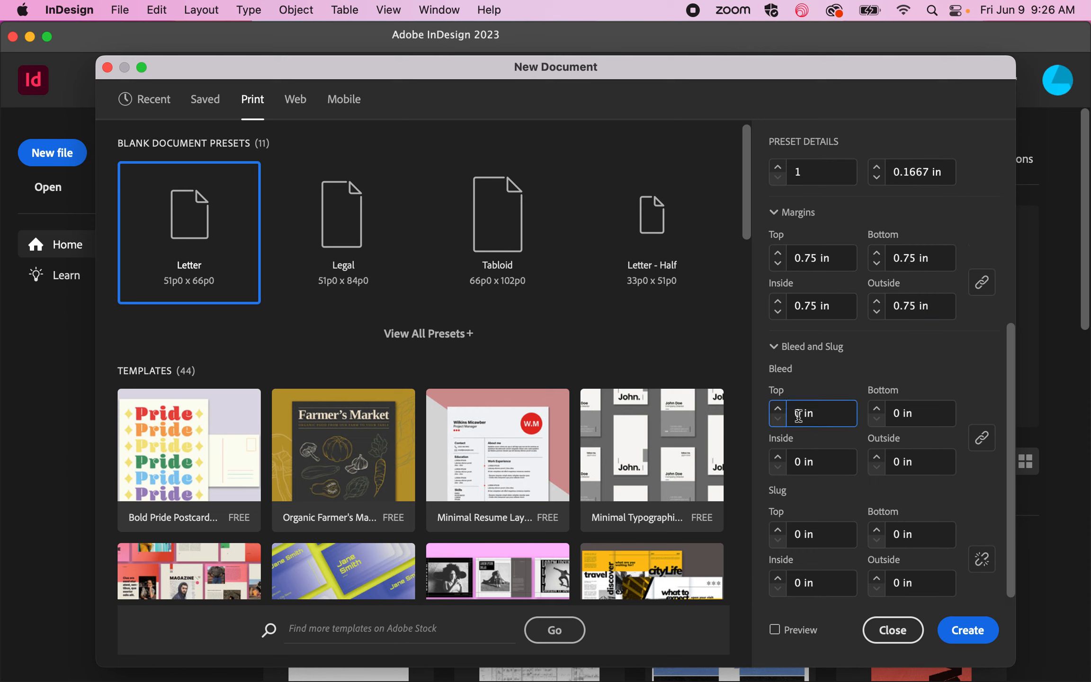
{"action": "type", "text": ".125"}
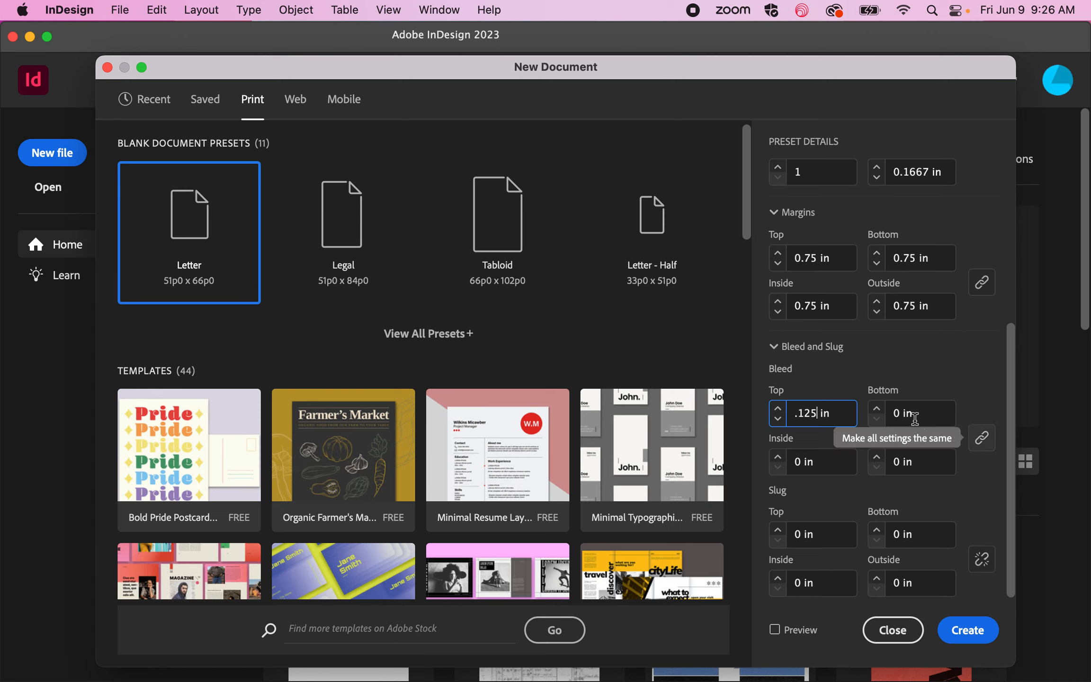
{"action": "left_click", "coordinate": [931, 405]}
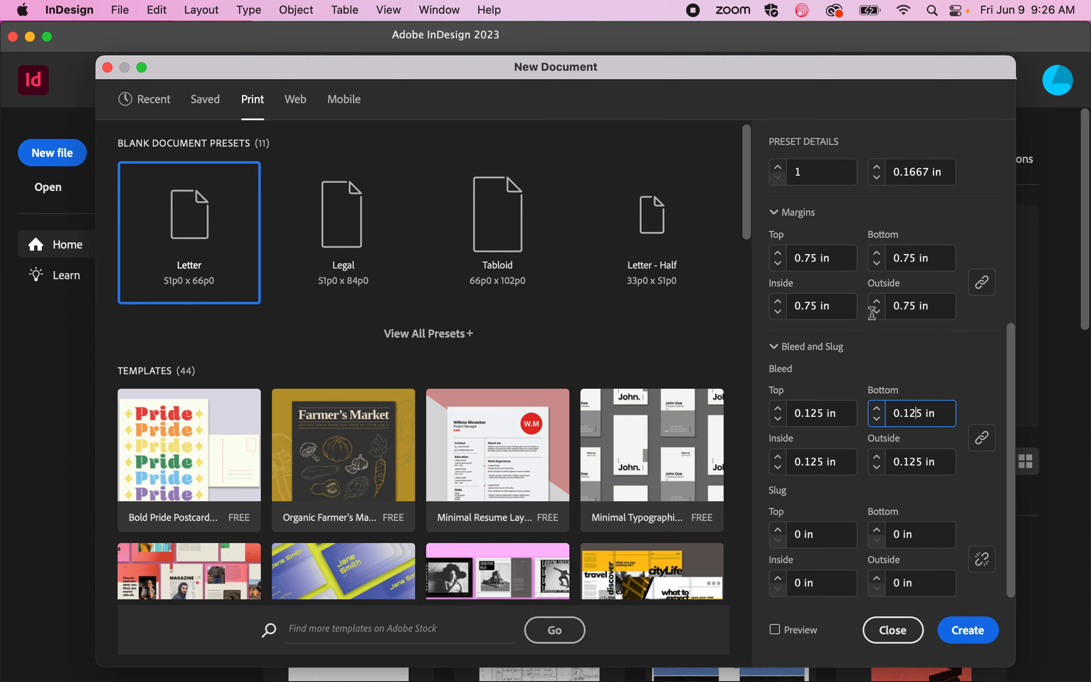
Step: Set all four margins to 0.5 in, keeping their values linked
{"action": "left_click", "coordinate": [816, 260]}
{"action": "left_click", "coordinate": [918, 260]}
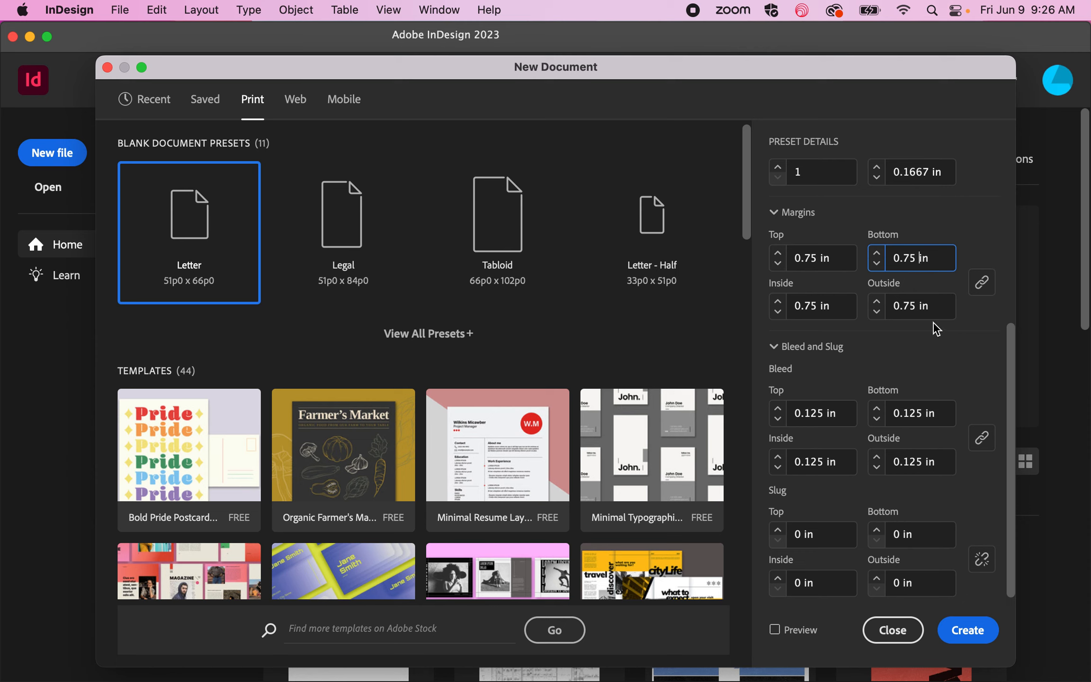
{"action": "left_click", "coordinate": [983, 284]}
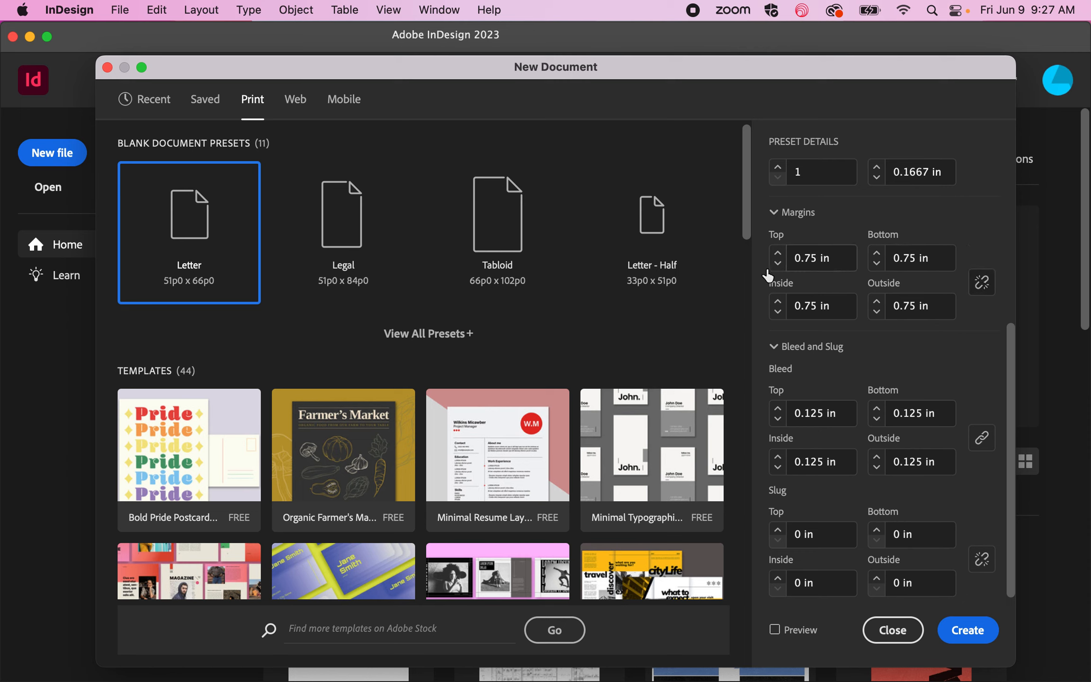
{"action": "left_click", "coordinate": [981, 283]}
{"action": "left_click", "coordinate": [779, 264]}
{"action": "left_click", "coordinate": [778, 264]}
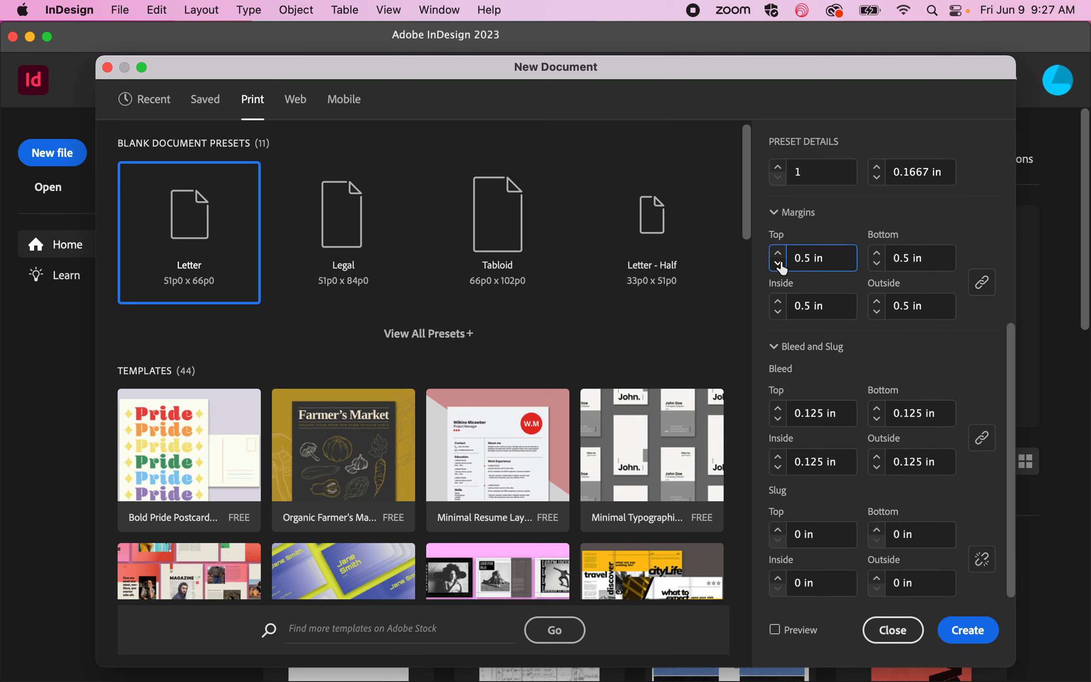
Step: Unlink the margins to set only the bottom one to 0.75 in, and create the document
{"action": "left_click", "coordinate": [982, 284]}
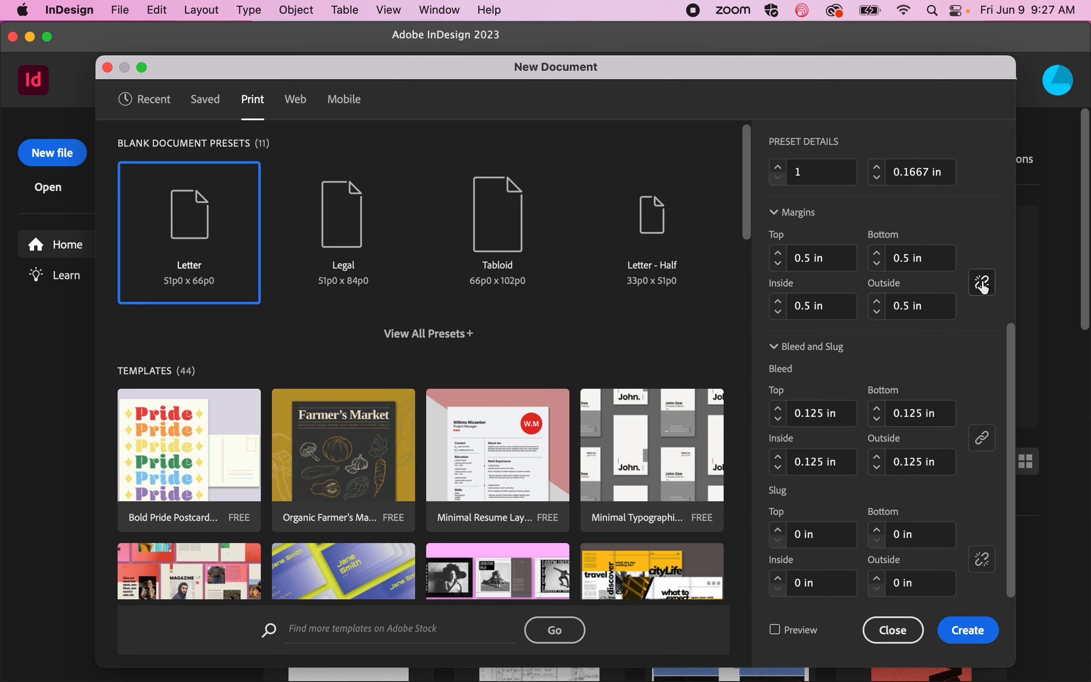
{"action": "left_click", "coordinate": [904, 258]}
{"action": "type", "text": "7"}
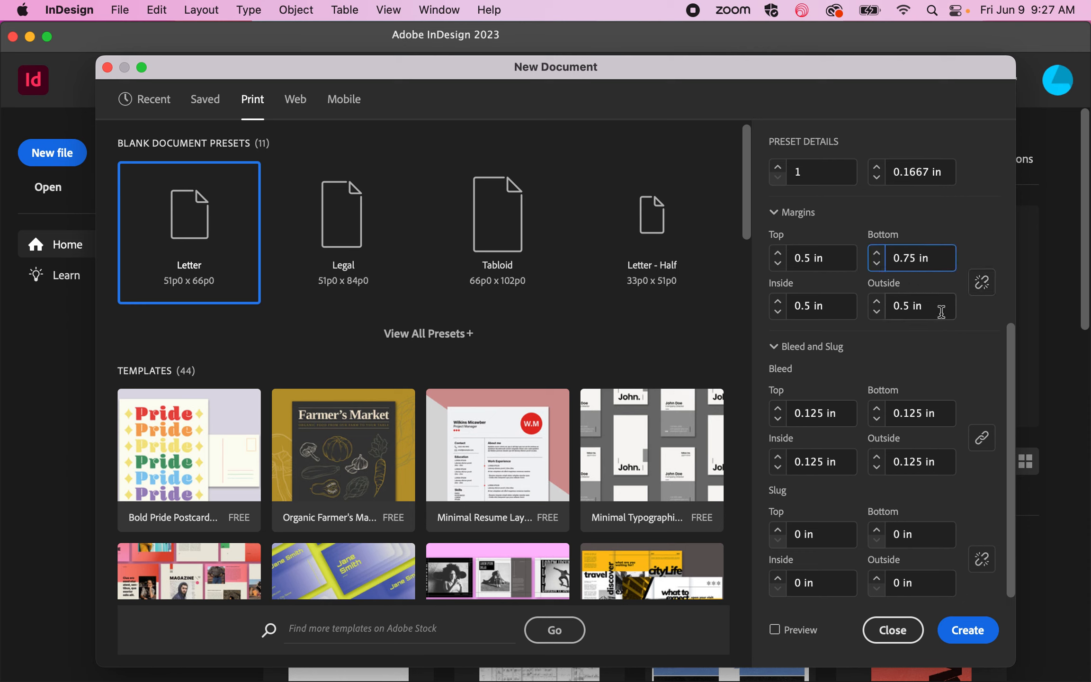
{"action": "left_click", "coordinate": [834, 302]}
{"action": "left_click", "coordinate": [831, 252]}
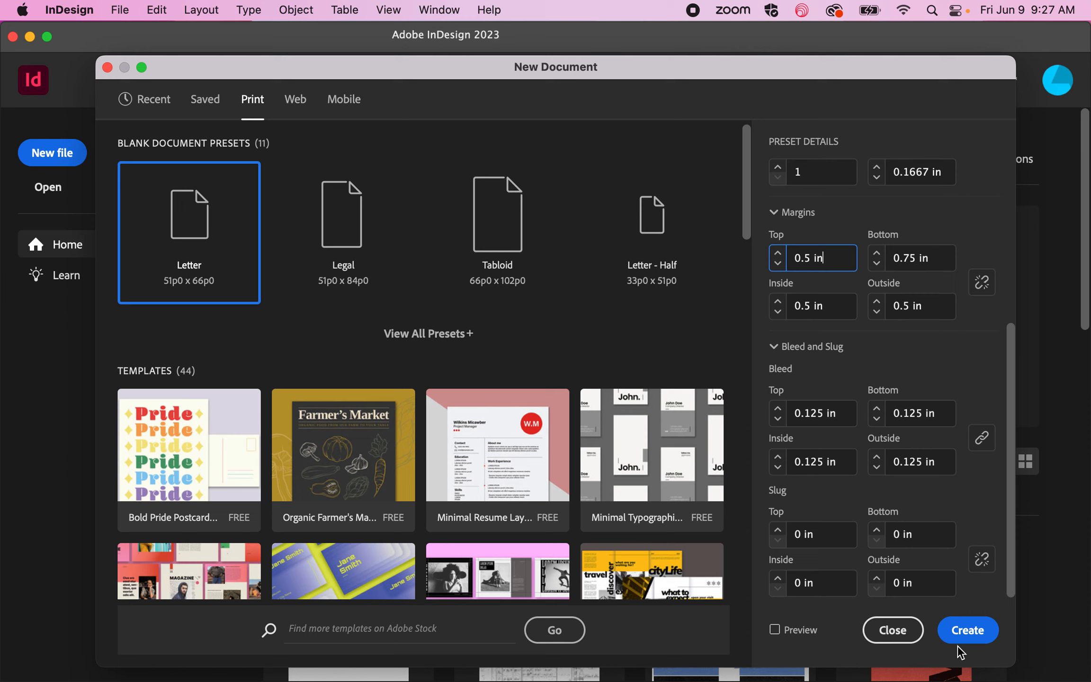
{"action": "scroll", "coordinate": [832, 460], "scroll_direction": "up", "scroll_amount": 5}
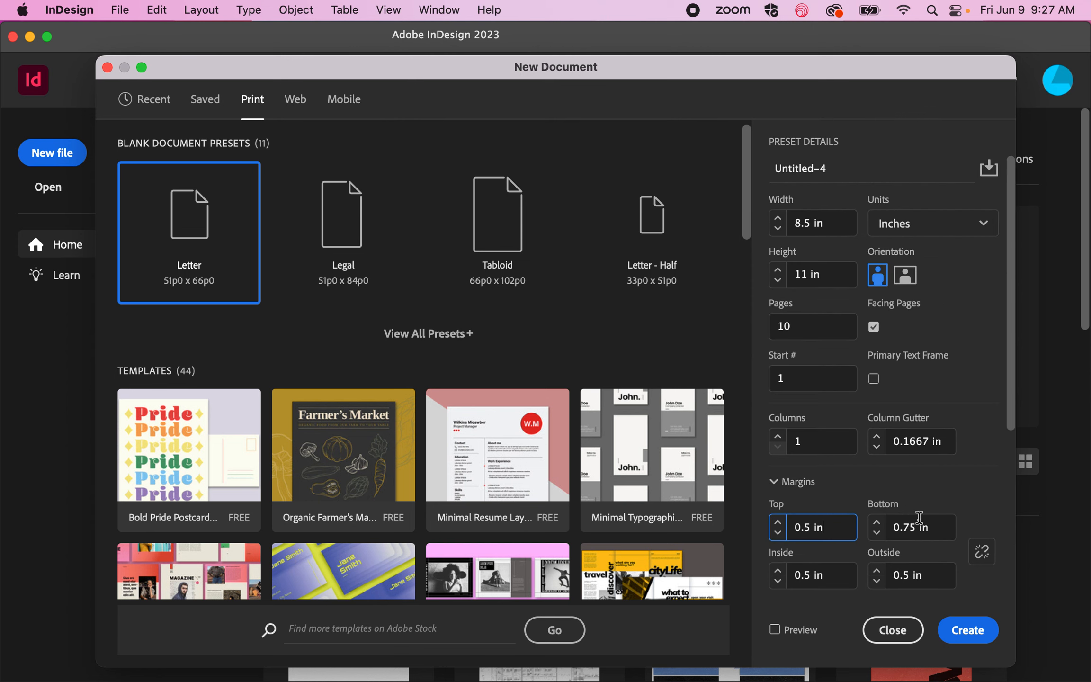
{"action": "left_click", "coordinate": [970, 634]}
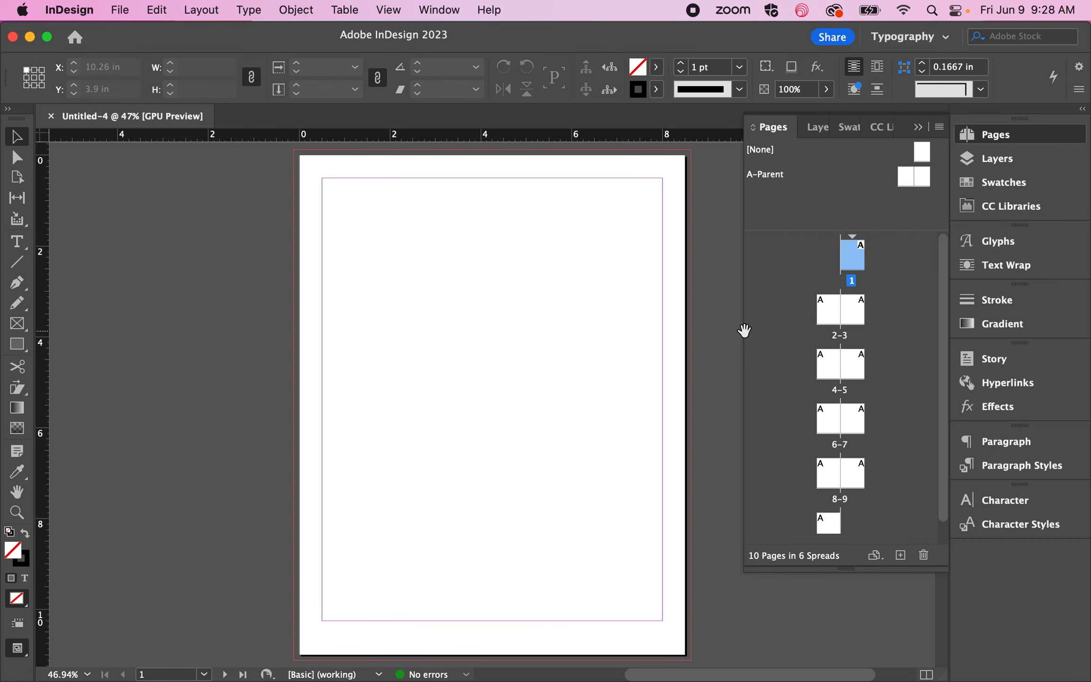
Step: Go to page 3 and fit the whole 2-3 spread in the window
{"action": "scroll", "coordinate": [791, 450], "scroll_direction": "down", "scroll_amount": 1}
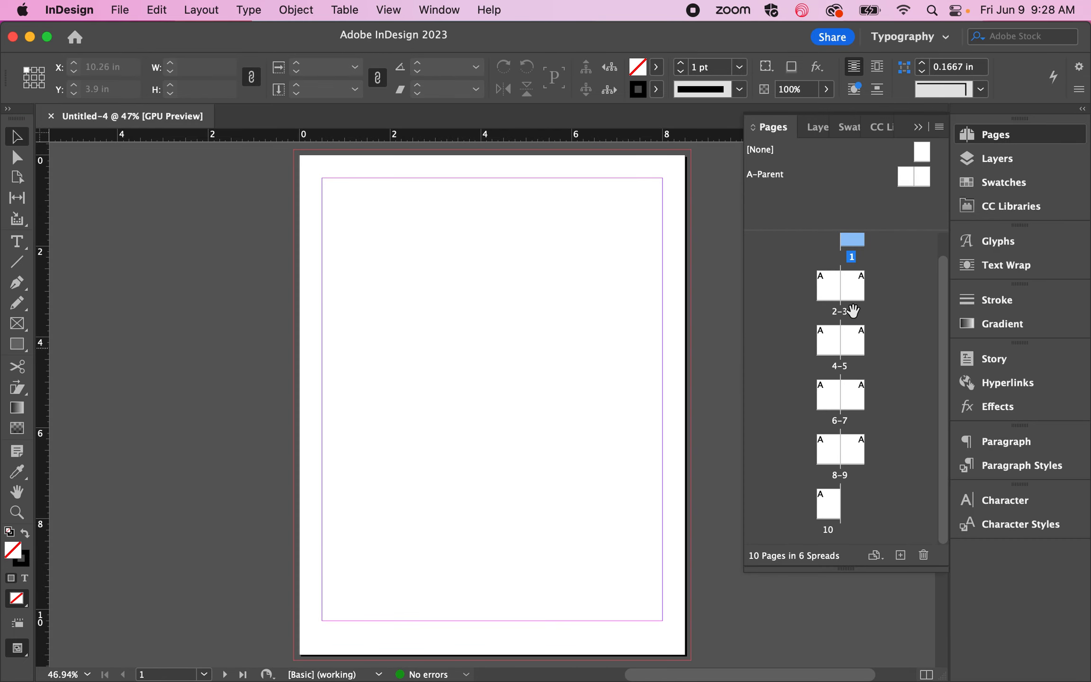
{"action": "left_click", "coordinate": [854, 287]}
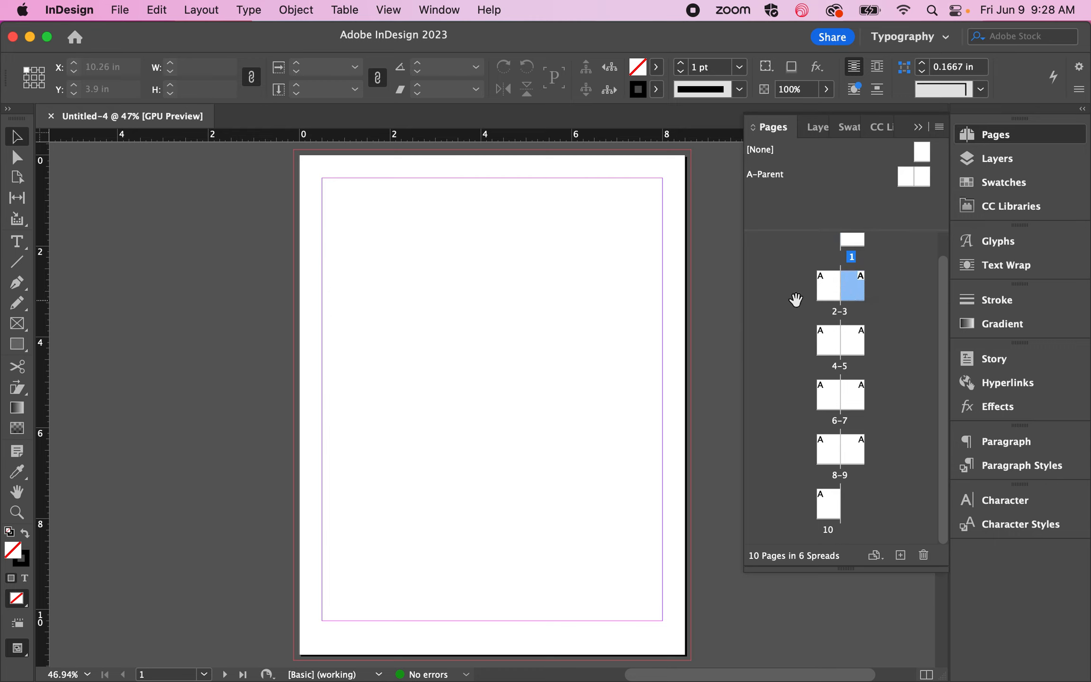
{"action": "left_click_drag", "start_coordinate": [795, 299], "coordinate": [831, 298]}
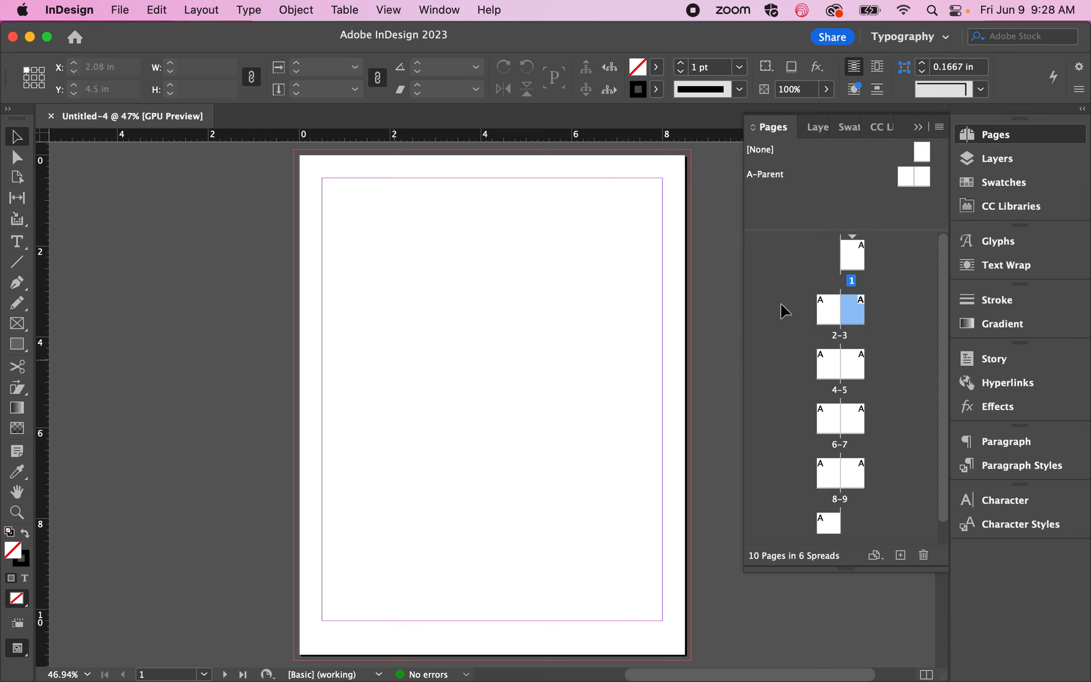
{"action": "left_click", "coordinate": [826, 324]}
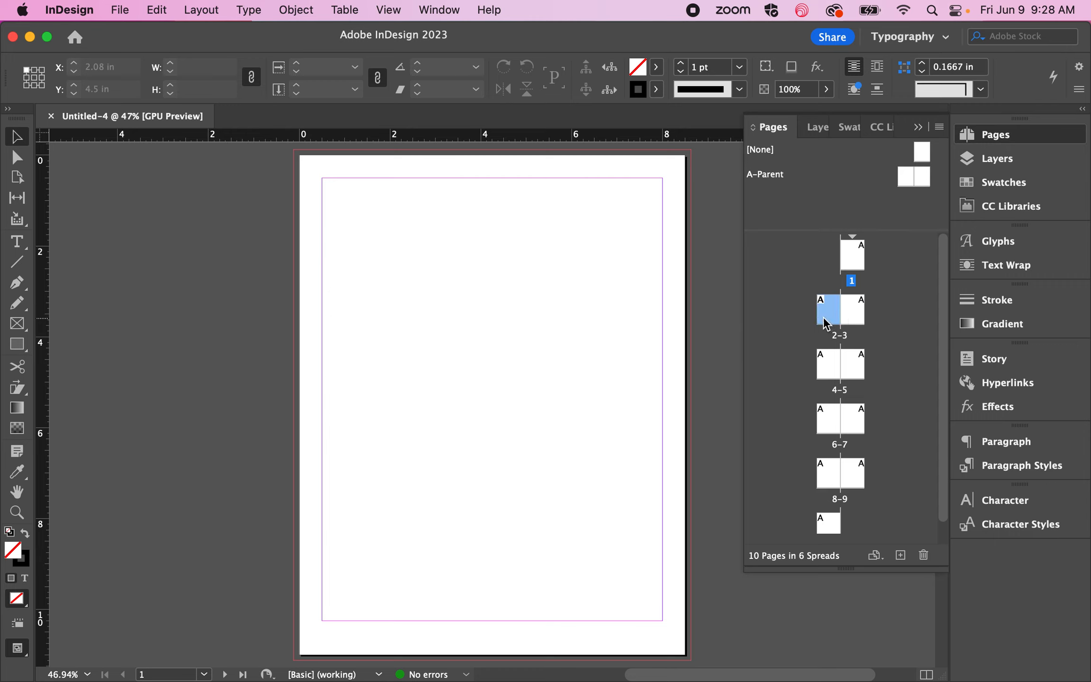
{"action": "left_click", "coordinate": [852, 311]}
{"action": "double_click", "coordinate": [852, 320]}
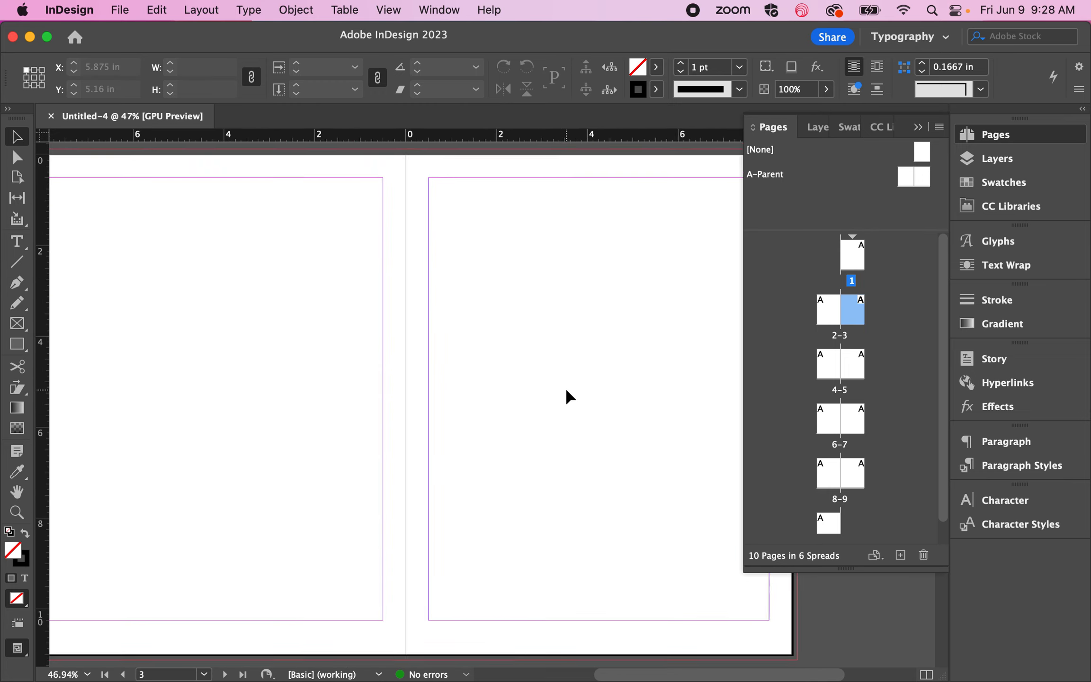
{"action": "key", "text": "super+alt+0"}
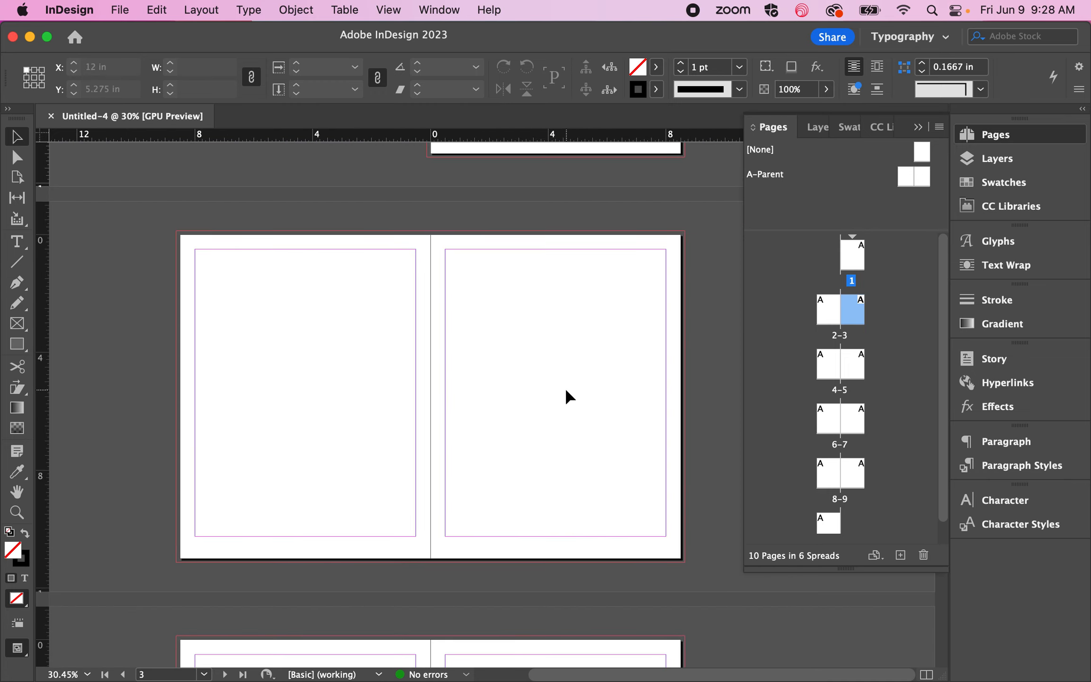
Step: View the first page of the document and go to the last page, page 10
{"action": "scroll", "coordinate": [568, 350], "scroll_direction": "up", "scroll_amount": 4}
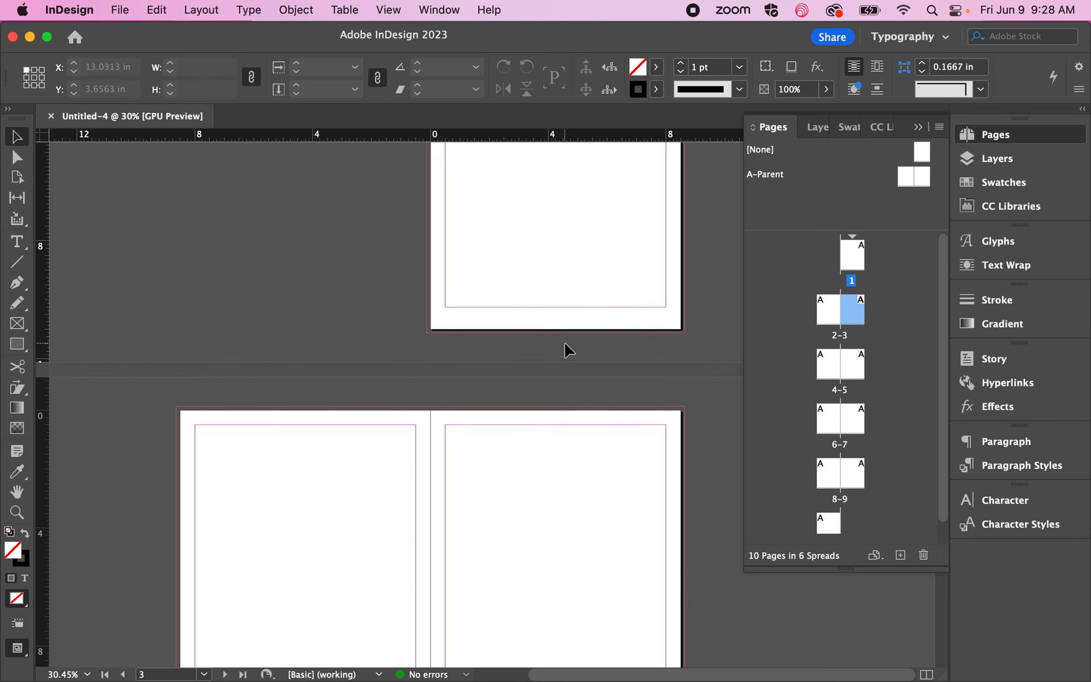
{"action": "scroll", "coordinate": [568, 350], "scroll_direction": "up", "scroll_amount": 3}
{"action": "scroll", "coordinate": [874, 412], "scroll_direction": "down", "scroll_amount": 1}
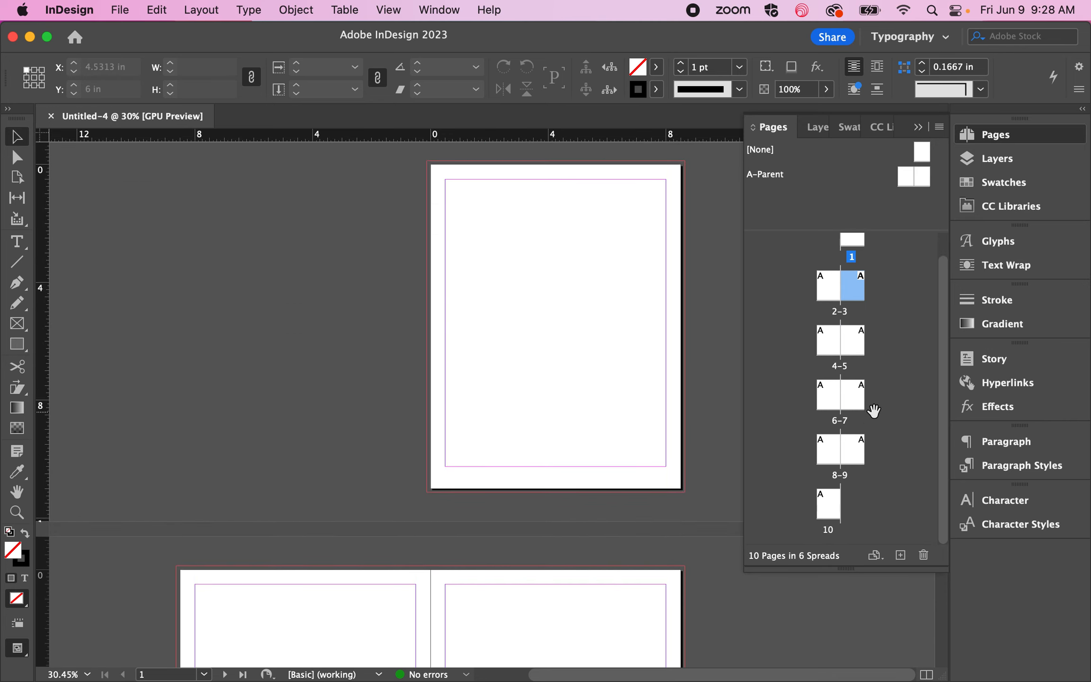
{"action": "double_click", "coordinate": [831, 507]}
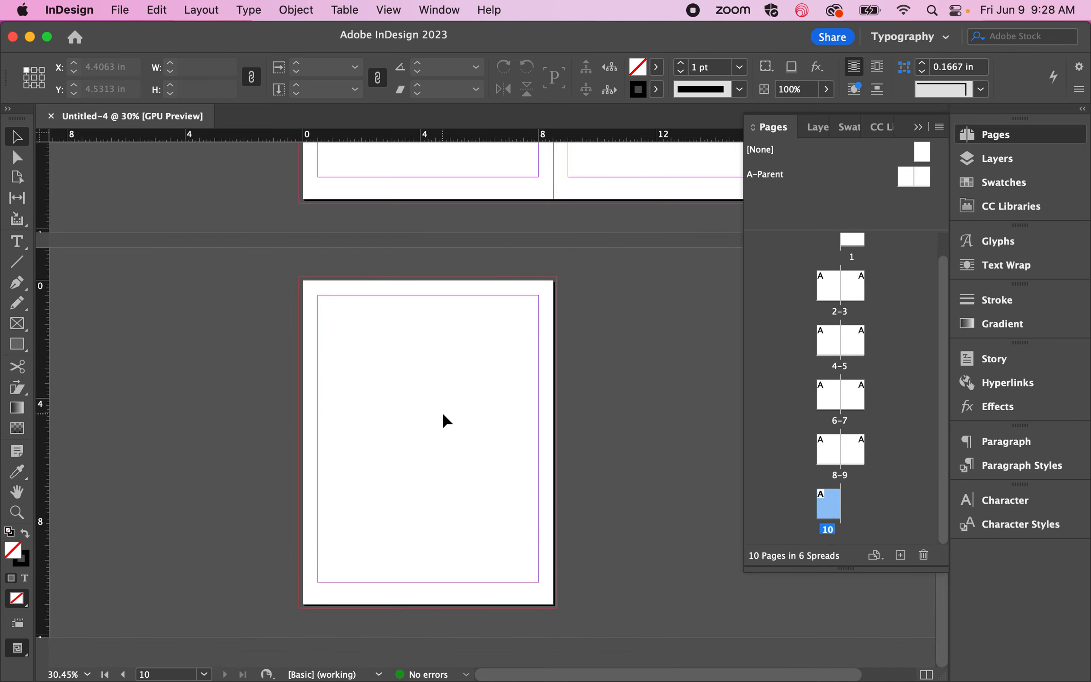
Step: Go back through the spreads from page 10 to the first page and make page 1 active
{"action": "scroll", "coordinate": [445, 419], "scroll_direction": "up", "scroll_amount": 8}
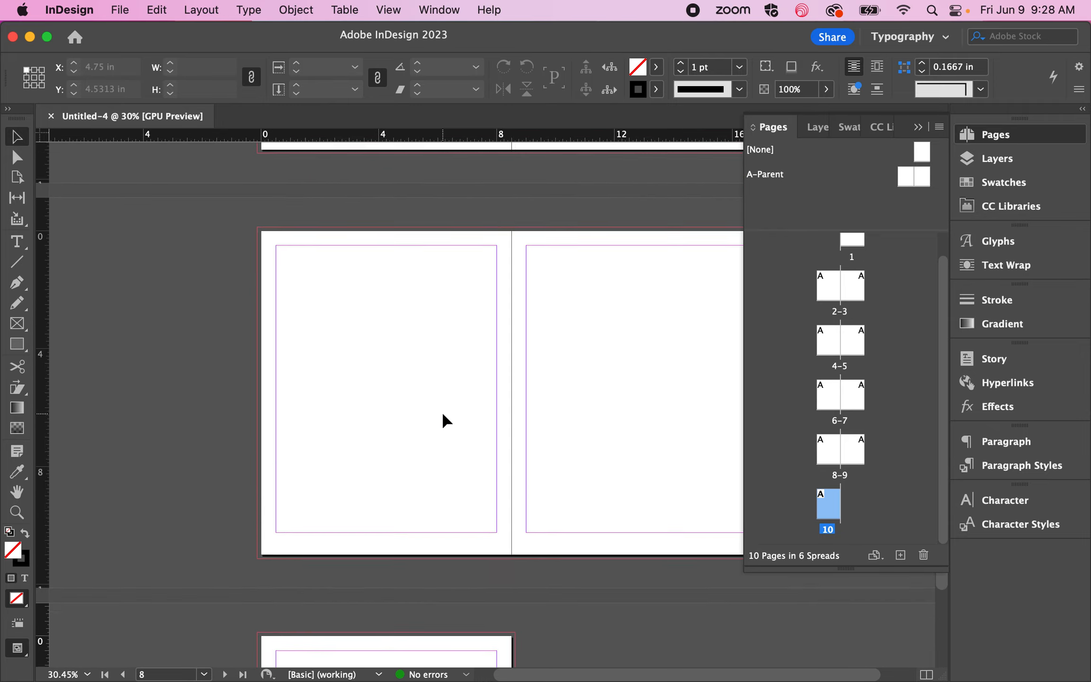
{"action": "scroll", "coordinate": [445, 421], "scroll_direction": "up", "scroll_amount": 15}
{"action": "scroll", "coordinate": [445, 419], "scroll_direction": "up", "scroll_amount": 15}
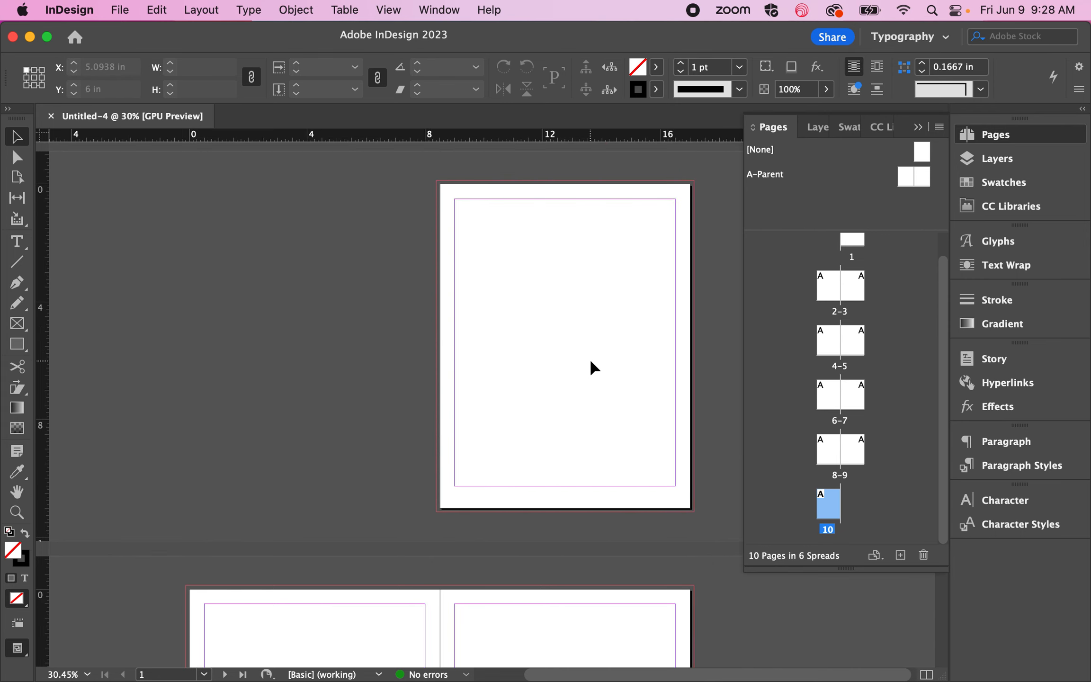
{"action": "left_click", "coordinate": [539, 383]}
Step: Examine how spread 2-3 follows page 1, and select page 10 and page 1 to compare the outer pages
{"action": "scroll", "coordinate": [538, 382], "scroll_direction": "down", "scroll_amount": 2}
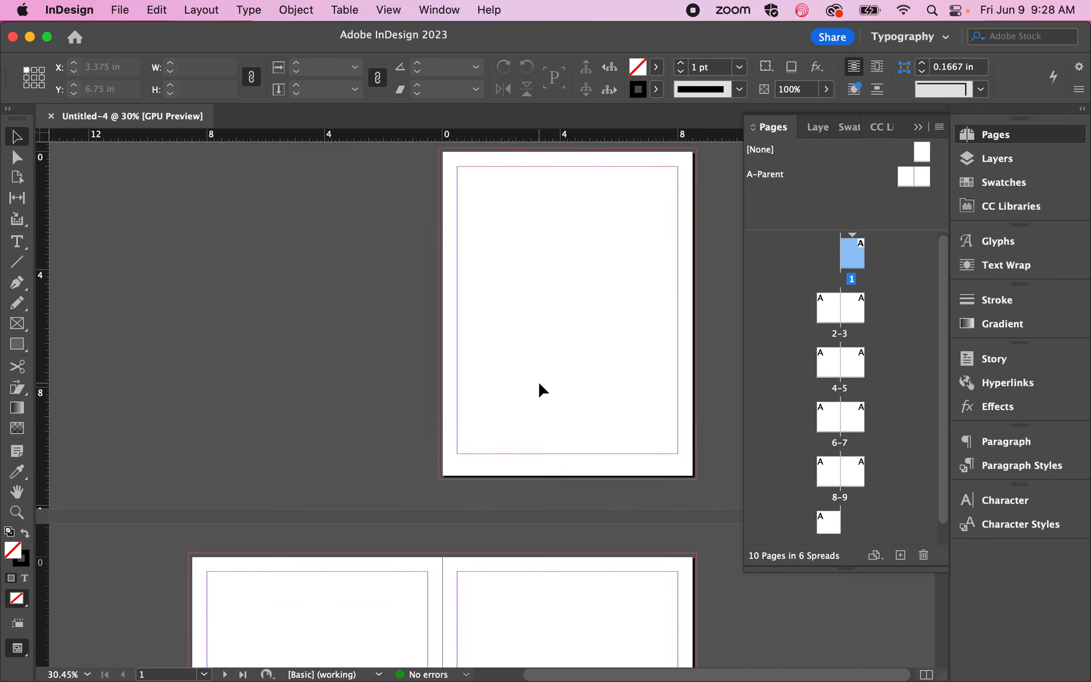
{"action": "scroll", "coordinate": [542, 390], "scroll_direction": "down", "scroll_amount": 20}
{"action": "scroll", "coordinate": [522, 378], "scroll_direction": "down", "scroll_amount": 3}
{"action": "scroll", "coordinate": [521, 379], "scroll_direction": "up", "scroll_amount": 13}
{"action": "scroll", "coordinate": [524, 385], "scroll_direction": "up", "scroll_amount": 8}
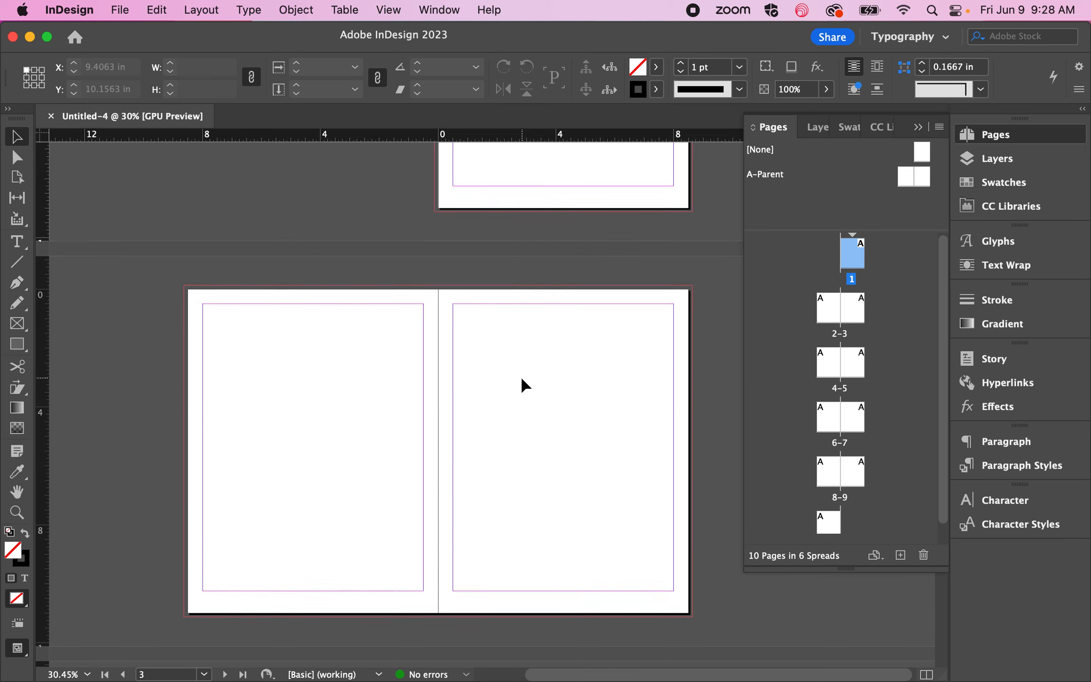
{"action": "scroll", "coordinate": [523, 384], "scroll_direction": "up", "scroll_amount": 5}
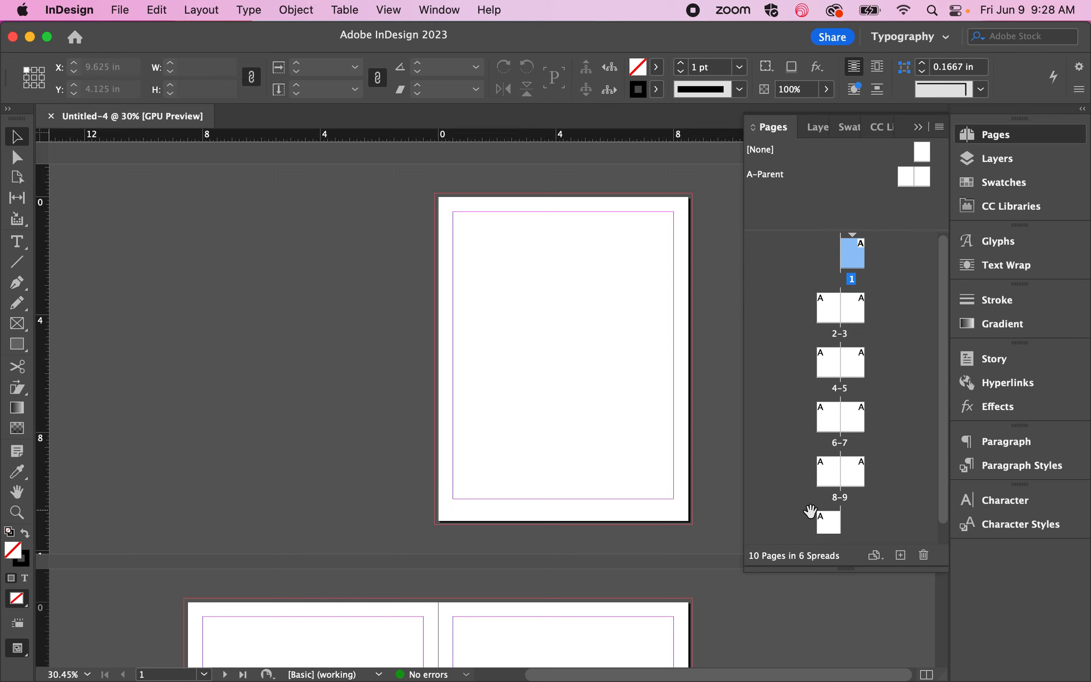
{"action": "left_click", "coordinate": [825, 514]}
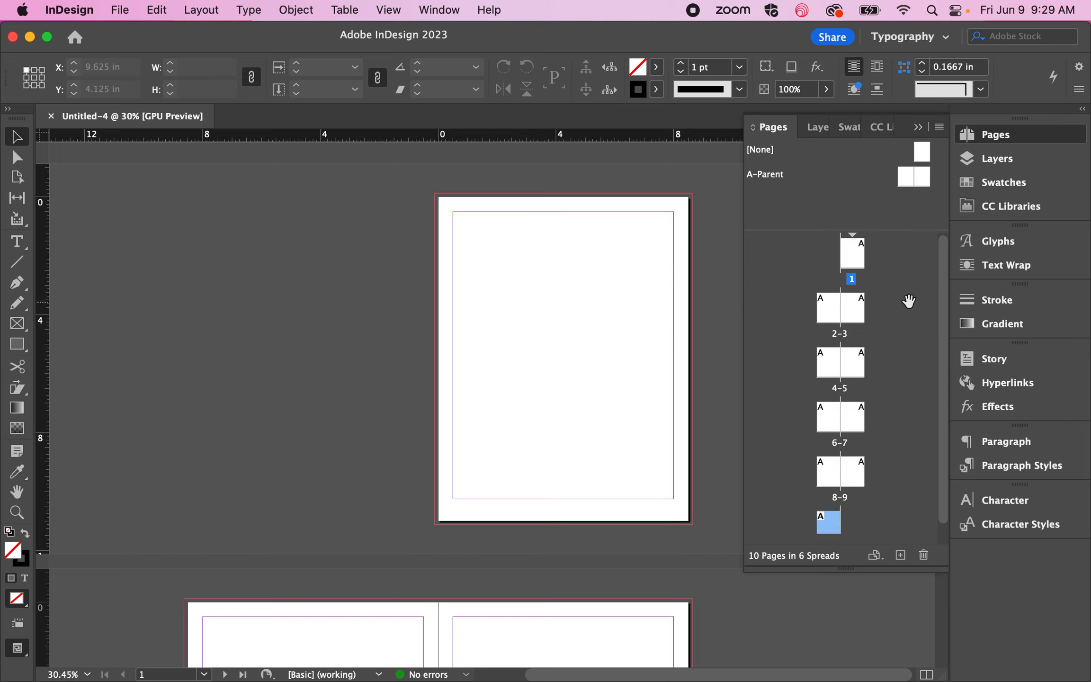
{"action": "left_click", "coordinate": [860, 260]}
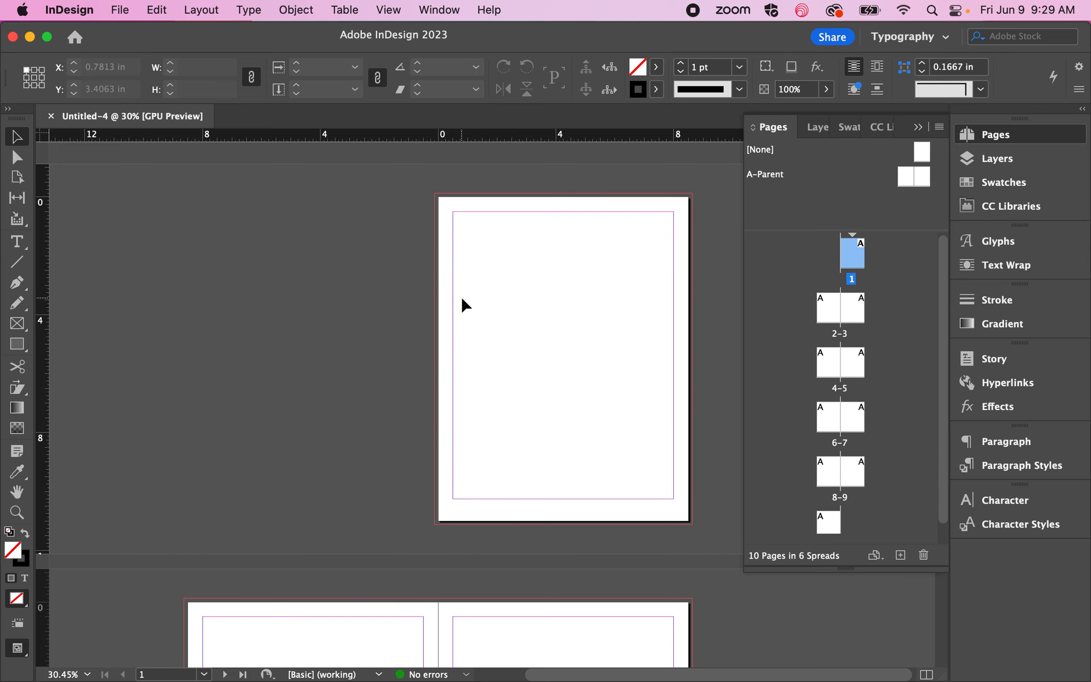
Step: Draw an 8.5 × 11 in rectangle with a black fill and no stroke, covering page 1 exactly to its edges
{"action": "scroll", "coordinate": [483, 229], "scroll_direction": "up", "scroll_amount": 1}
{"action": "scroll", "coordinate": [483, 229], "scroll_direction": "right", "scroll_amount": 1}
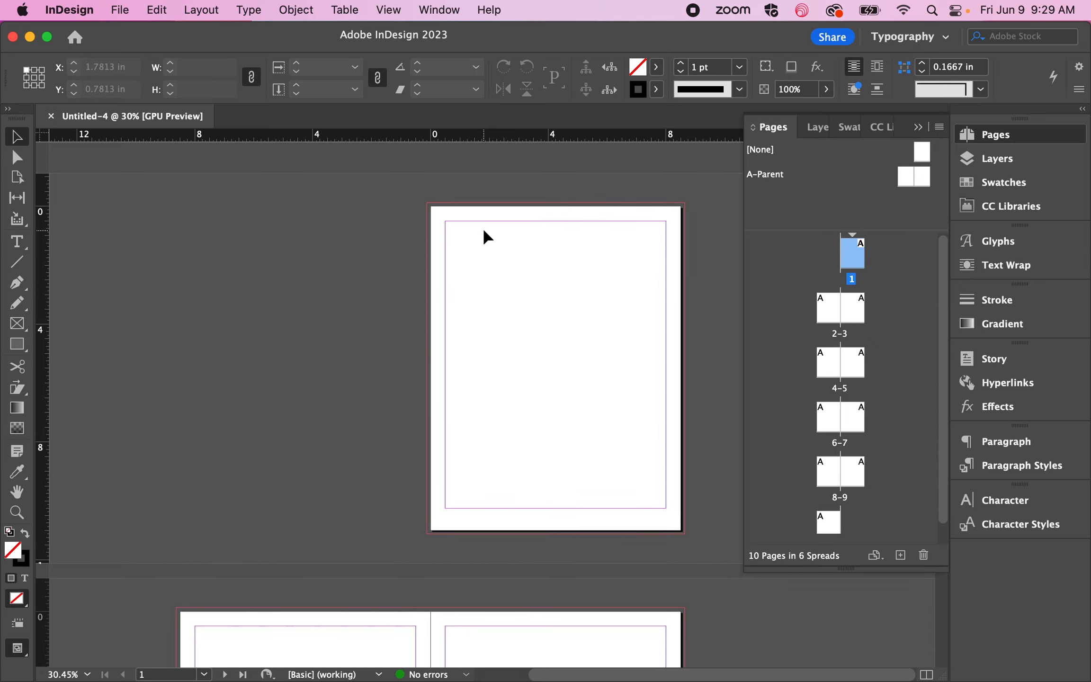
{"action": "scroll", "coordinate": [482, 227], "scroll_direction": "up", "scroll_amount": 3}
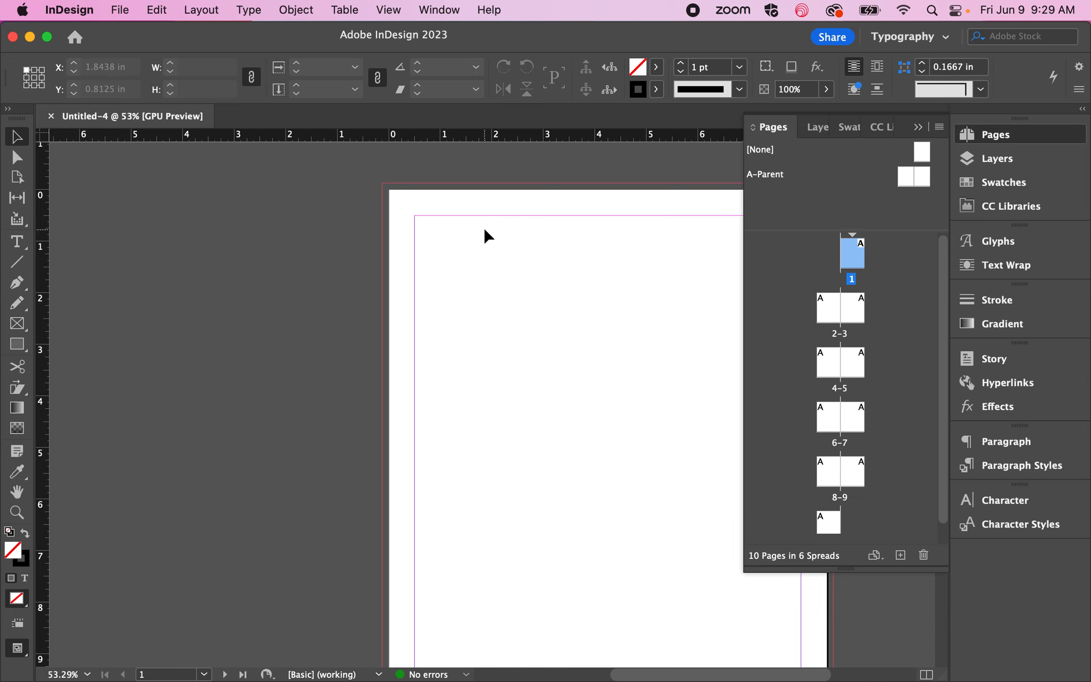
{"action": "scroll", "coordinate": [415, 260], "scroll_direction": "right", "scroll_amount": 5}
{"action": "scroll", "coordinate": [415, 260], "scroll_direction": "down", "scroll_amount": 1}
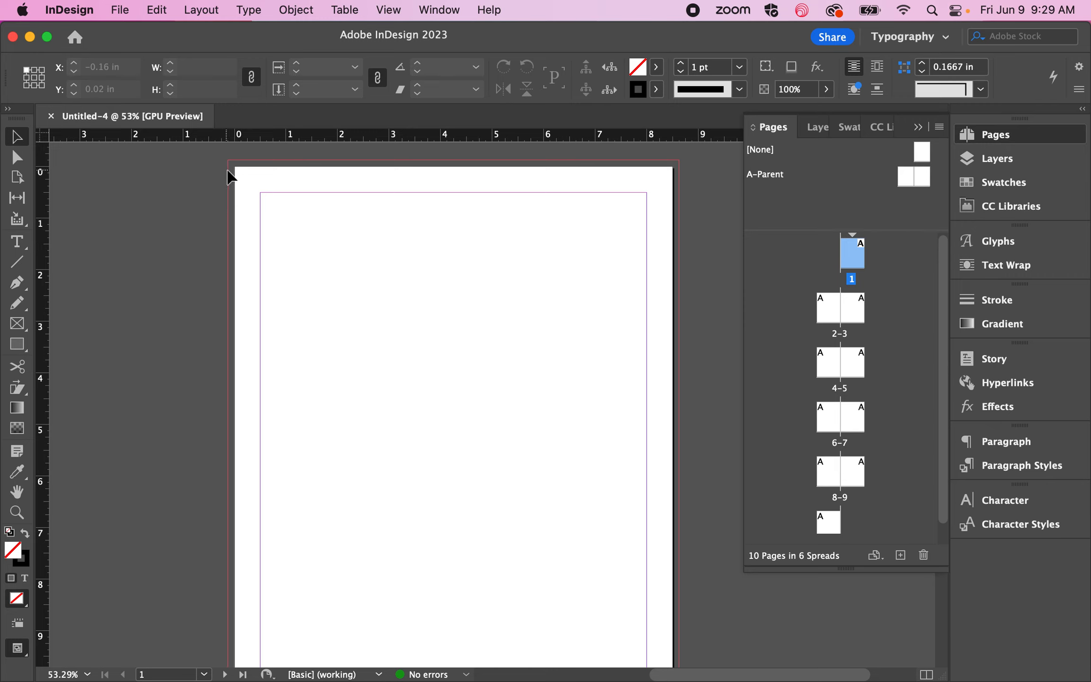
{"action": "left_click", "coordinate": [26, 533]}
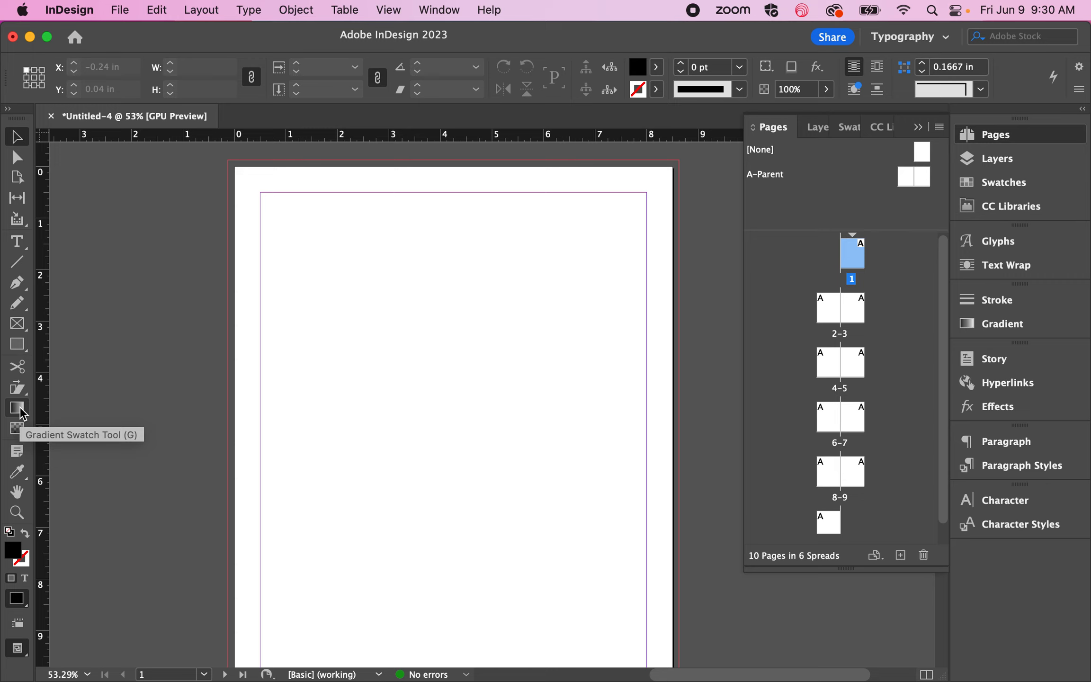
{"action": "left_click", "coordinate": [17, 344]}
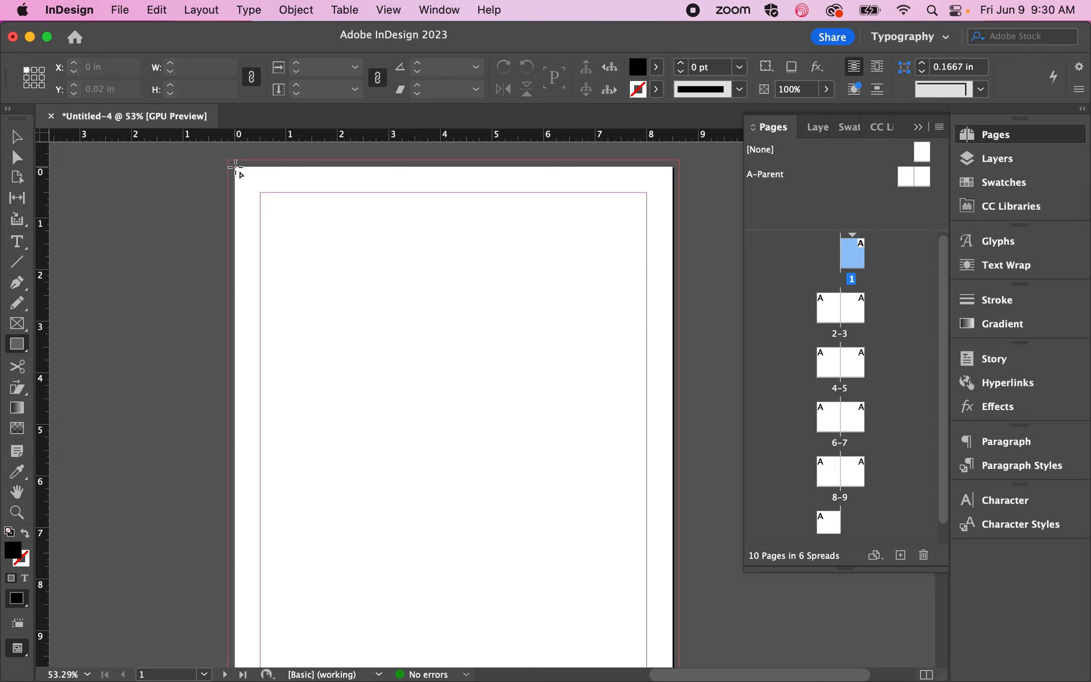
{"action": "left_click_drag", "start_coordinate": [235, 167], "coordinate": [672, 617]}
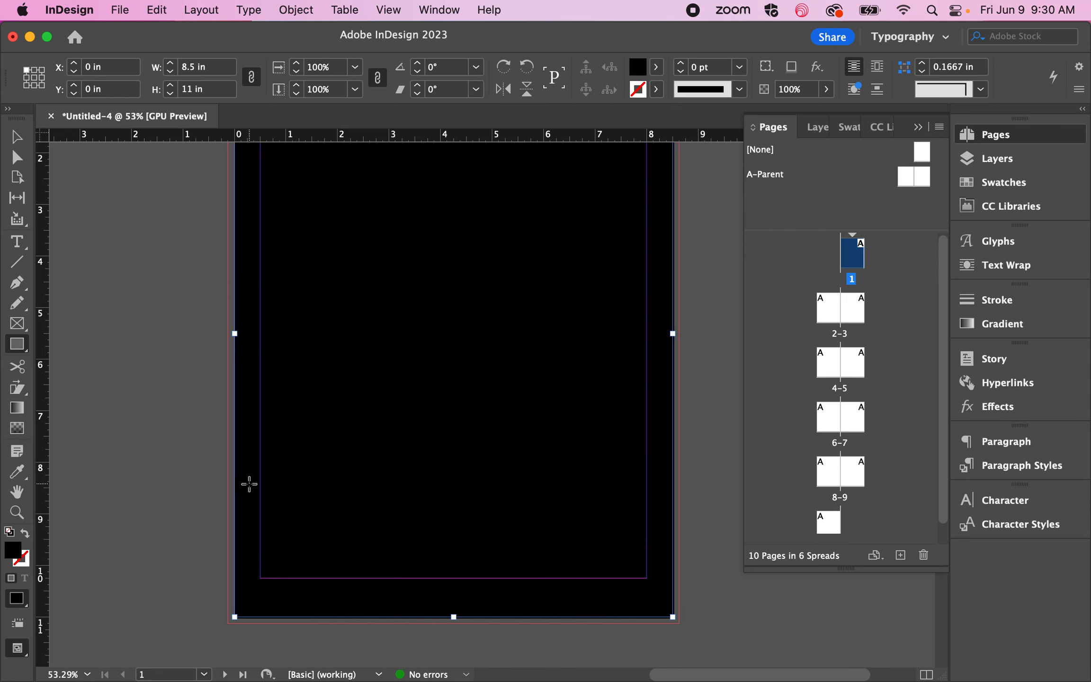
Step: Deselect the rectangle and switch repeatedly between Normal and Preview modes to compare page 1 with and without guides
{"action": "scroll", "coordinate": [241, 489], "scroll_direction": "down", "scroll_amount": 2}
{"action": "scroll", "coordinate": [241, 489], "scroll_direction": "down", "scroll_amount": 3}
{"action": "scroll", "coordinate": [238, 486], "scroll_direction": "up", "scroll_amount": 2}
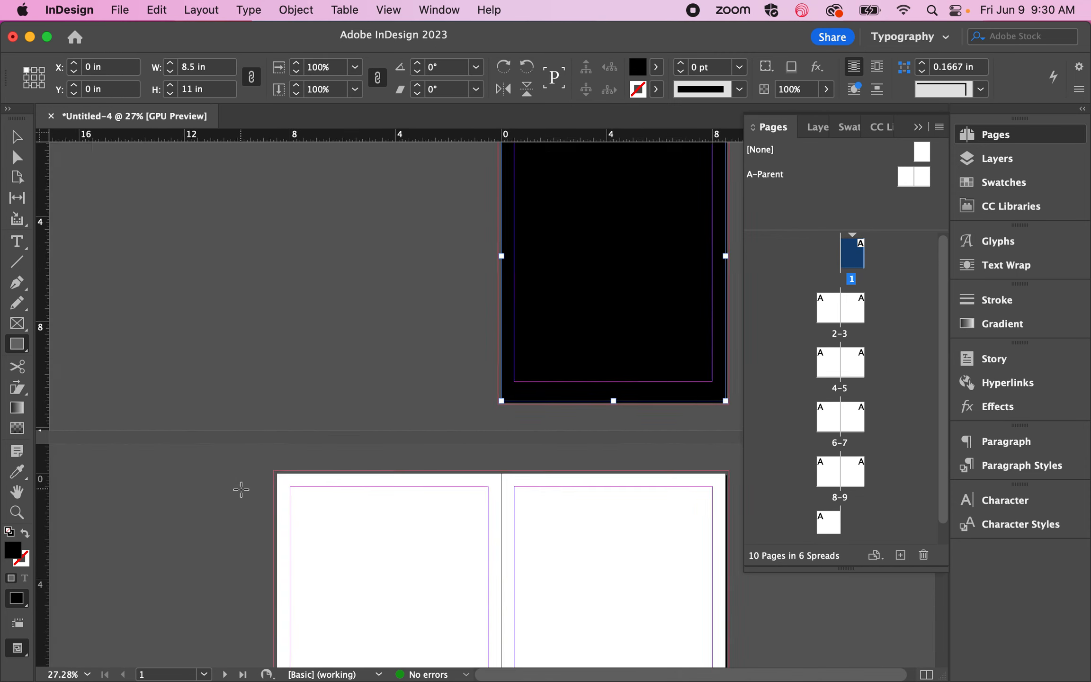
{"action": "scroll", "coordinate": [476, 308], "scroll_direction": "right", "scroll_amount": 3}
{"action": "scroll", "coordinate": [477, 308], "scroll_direction": "up", "scroll_amount": 3}
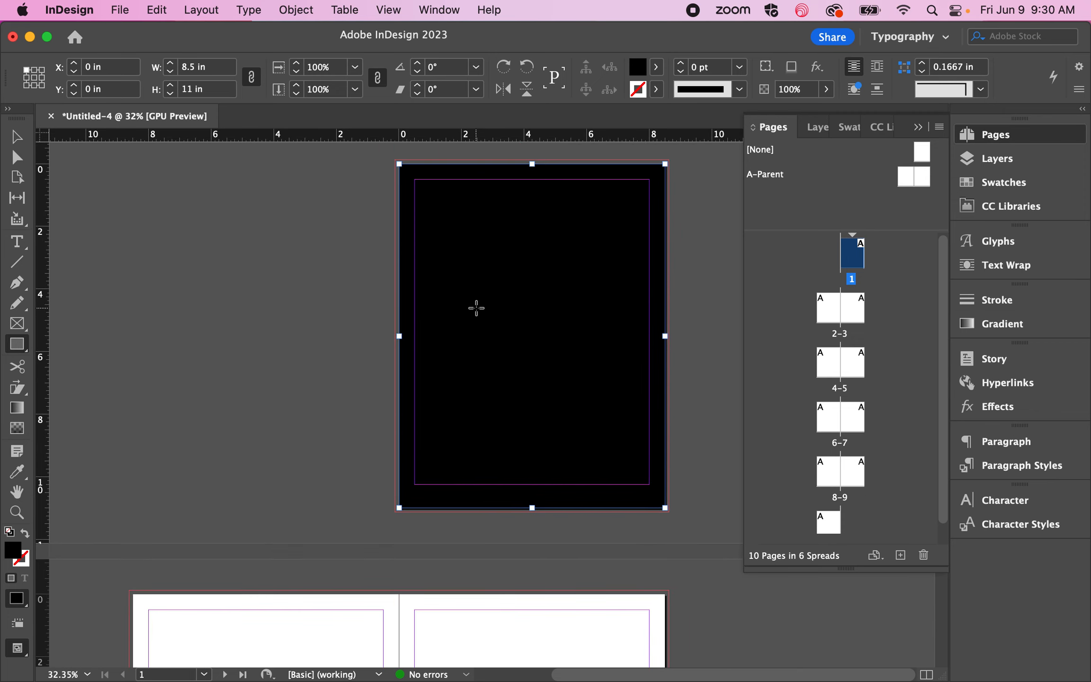
{"action": "left_click", "coordinate": [16, 141]}
{"action": "left_click", "coordinate": [296, 292]}
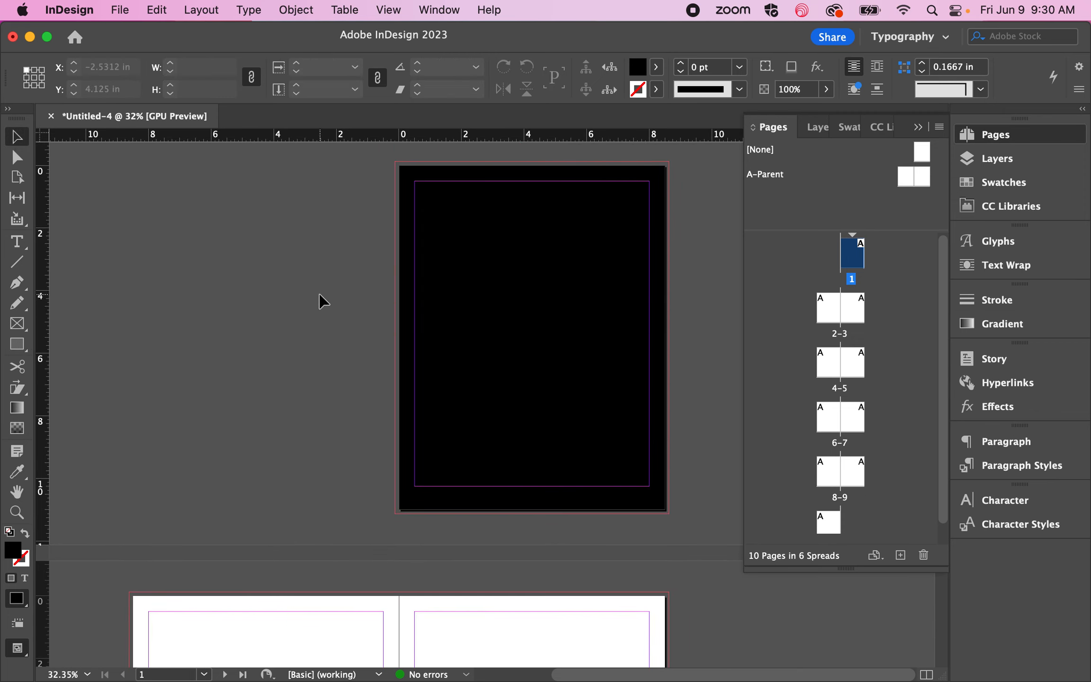
{"action": "key", "text": "w"}
{"action": "key", "text": "w"}
{"action": "key", "text": "w"}
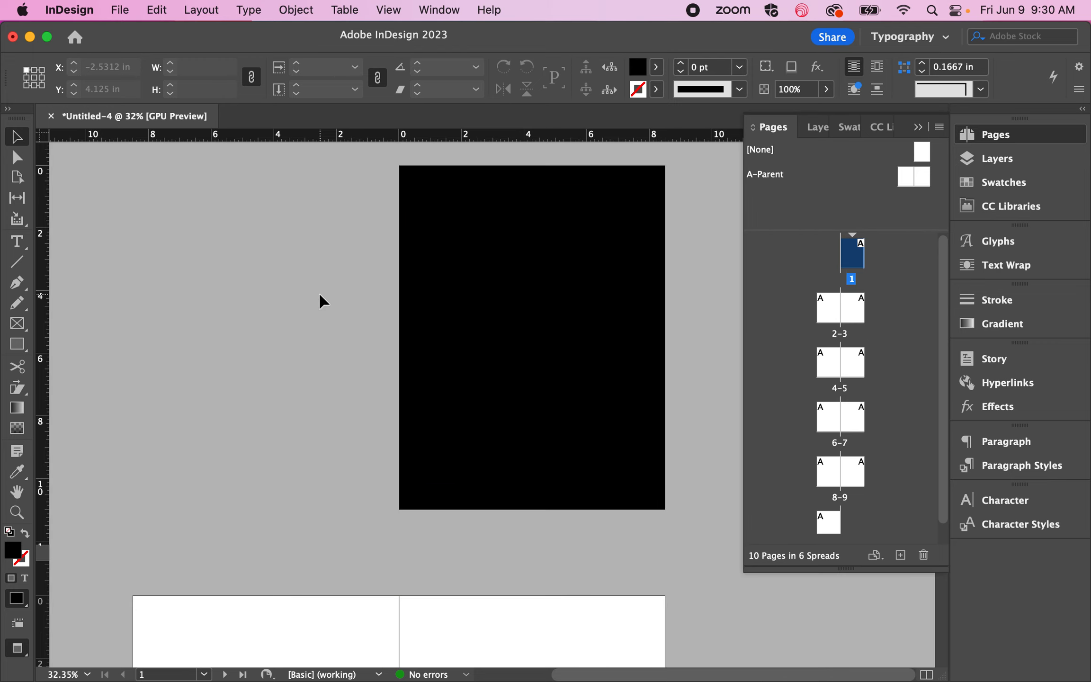
{"action": "key", "text": "w"}
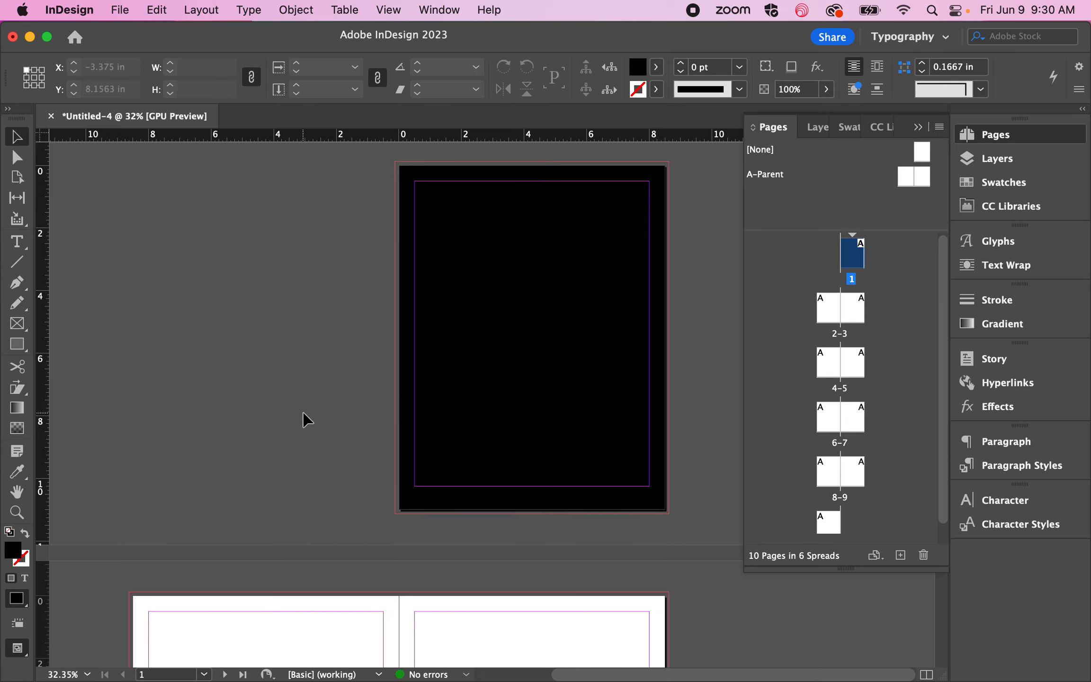
{"action": "key", "text": "w"}
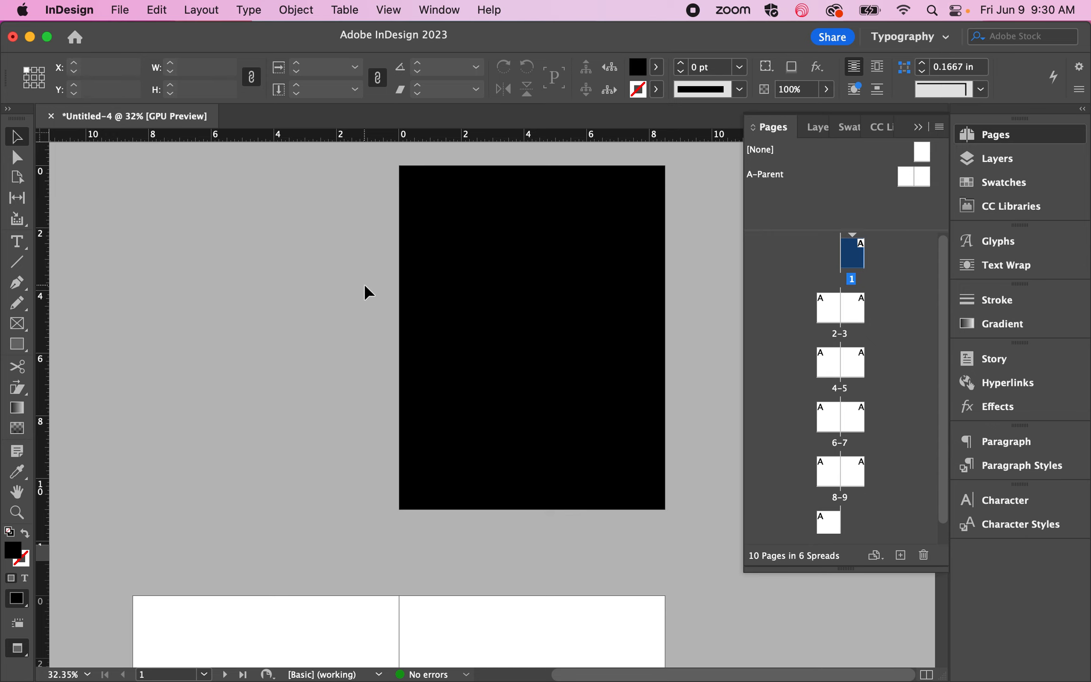
{"action": "key", "text": "w"}
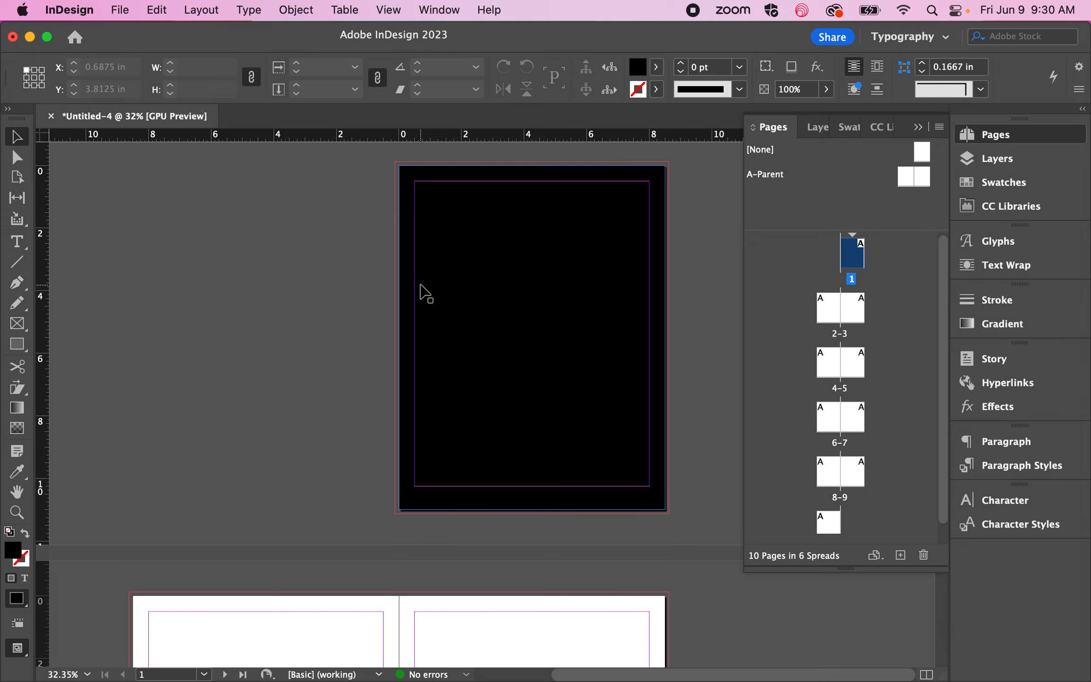
Step: Move the black rectangle's left edge about 0.08 in inward from the page edge and deselect it
{"action": "scroll", "coordinate": [422, 294], "scroll_direction": "up", "scroll_amount": 5}
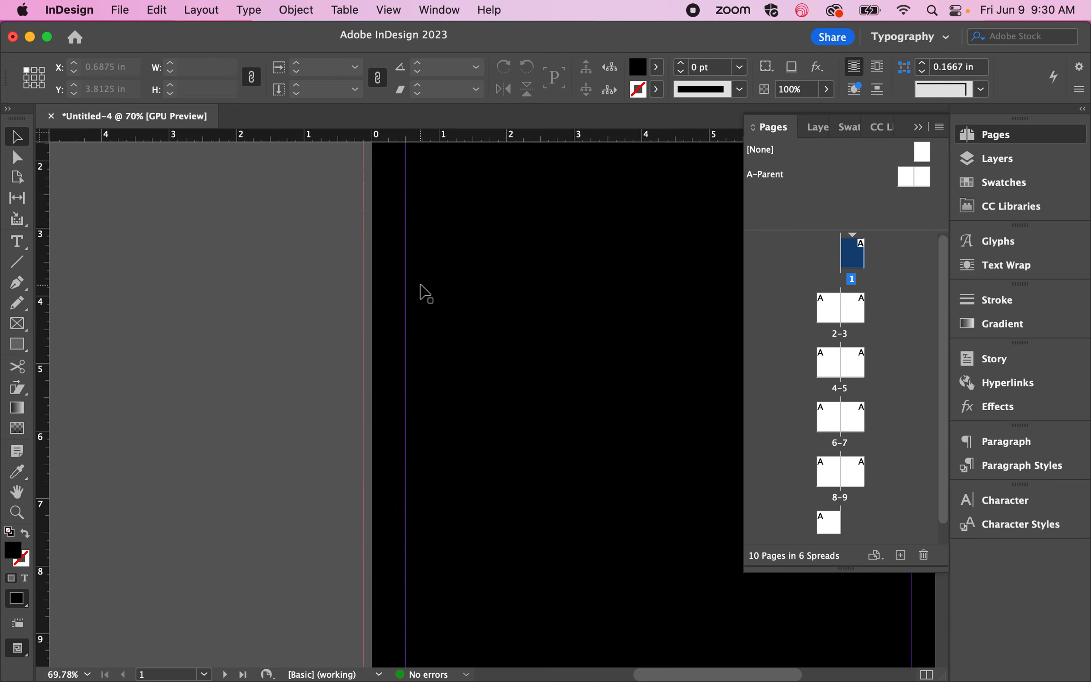
{"action": "scroll", "coordinate": [421, 292], "scroll_direction": "up", "scroll_amount": 5}
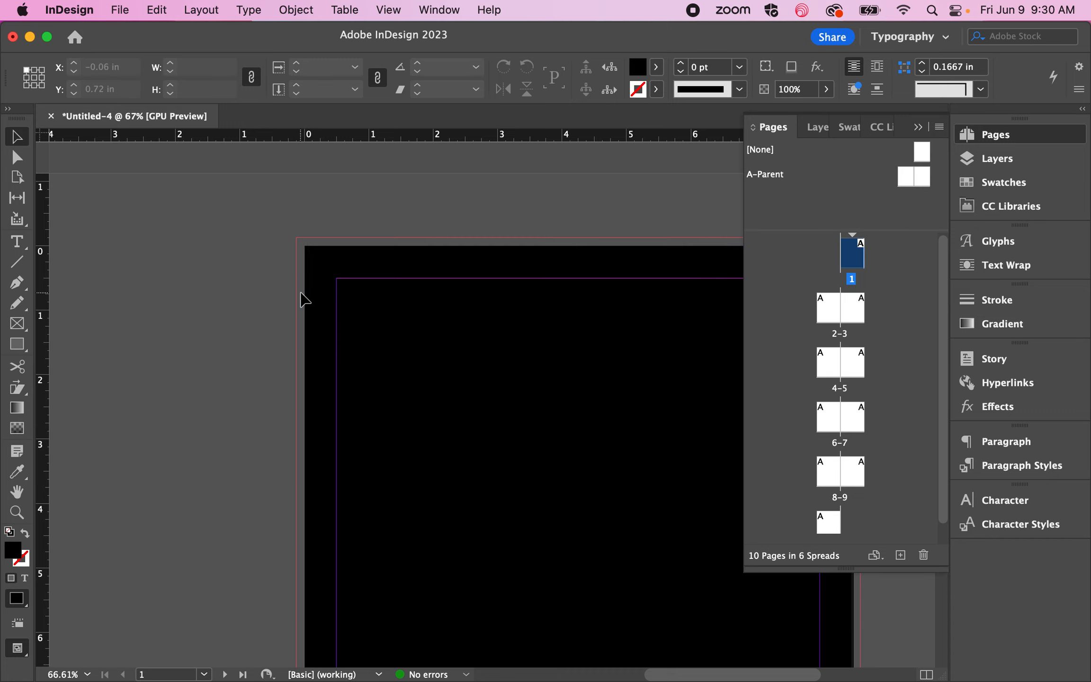
{"action": "left_click", "coordinate": [325, 310]}
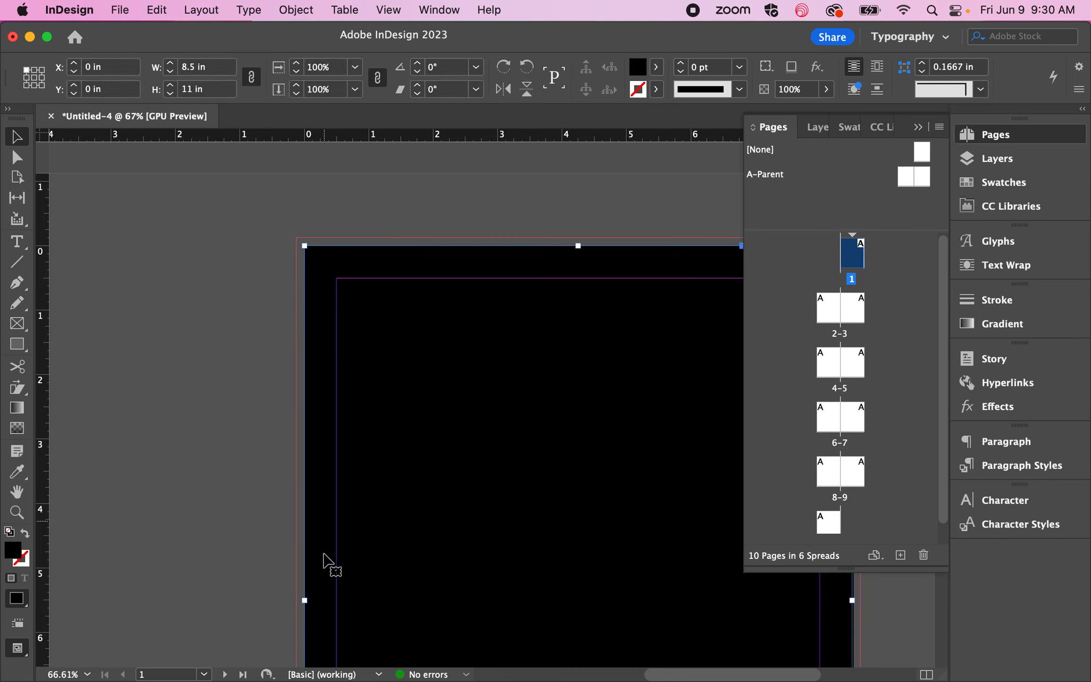
{"action": "left_click", "coordinate": [306, 601]}
{"action": "left_click_drag", "start_coordinate": [306, 600], "coordinate": [310, 601]}
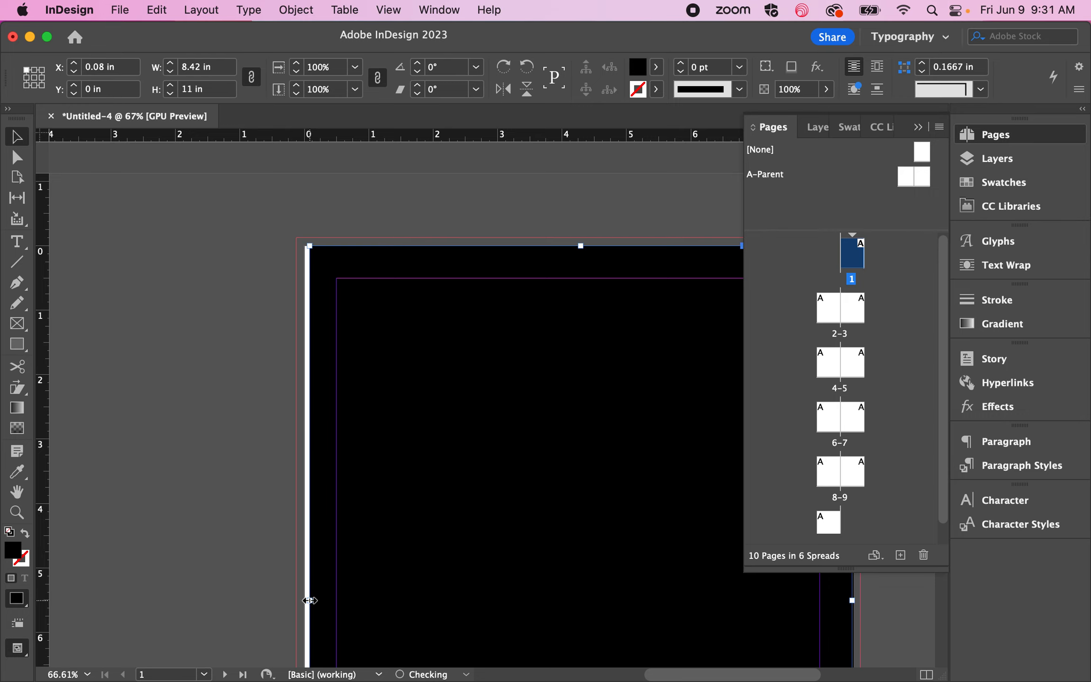
{"action": "left_click", "coordinate": [273, 581]}
Step: Preview page 1 without guides to examine the gap along its left edge, and return to Normal mode
{"action": "key", "text": "w"}
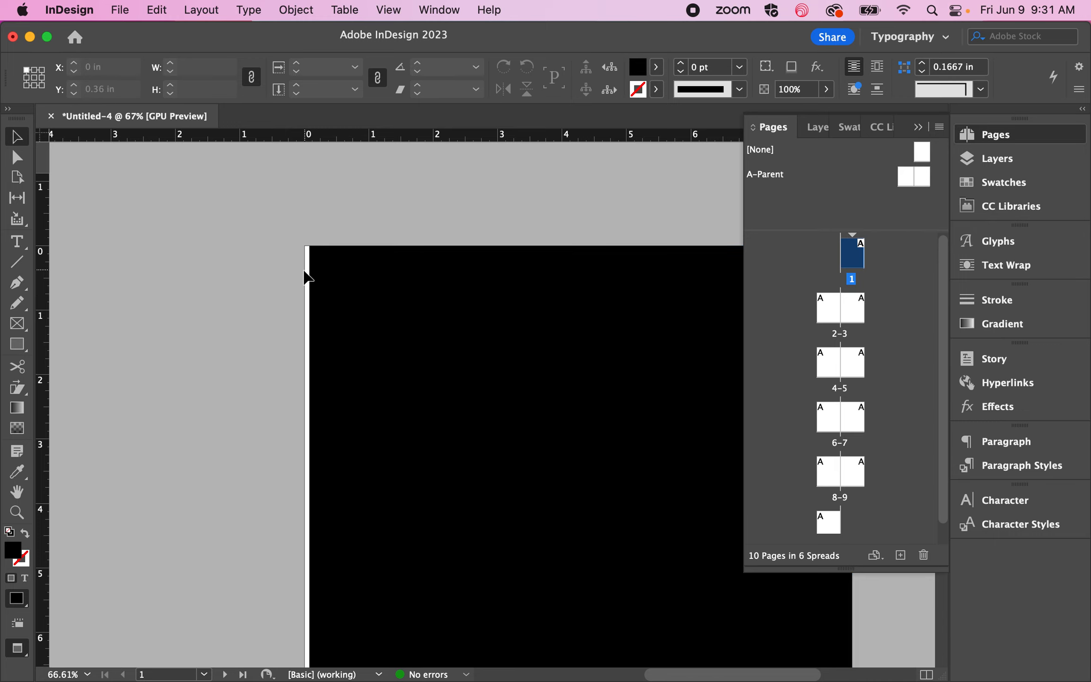
{"action": "scroll", "coordinate": [306, 280], "scroll_direction": "right", "scroll_amount": 1}
{"action": "scroll", "coordinate": [303, 272], "scroll_direction": "right", "scroll_amount": 5}
{"action": "scroll", "coordinate": [303, 271], "scroll_direction": "down", "scroll_amount": 2}
{"action": "scroll", "coordinate": [312, 246], "scroll_direction": "down", "scroll_amount": 1}
{"action": "scroll", "coordinate": [316, 256], "scroll_direction": "down", "scroll_amount": 3}
{"action": "scroll", "coordinate": [314, 256], "scroll_direction": "down", "scroll_amount": 2}
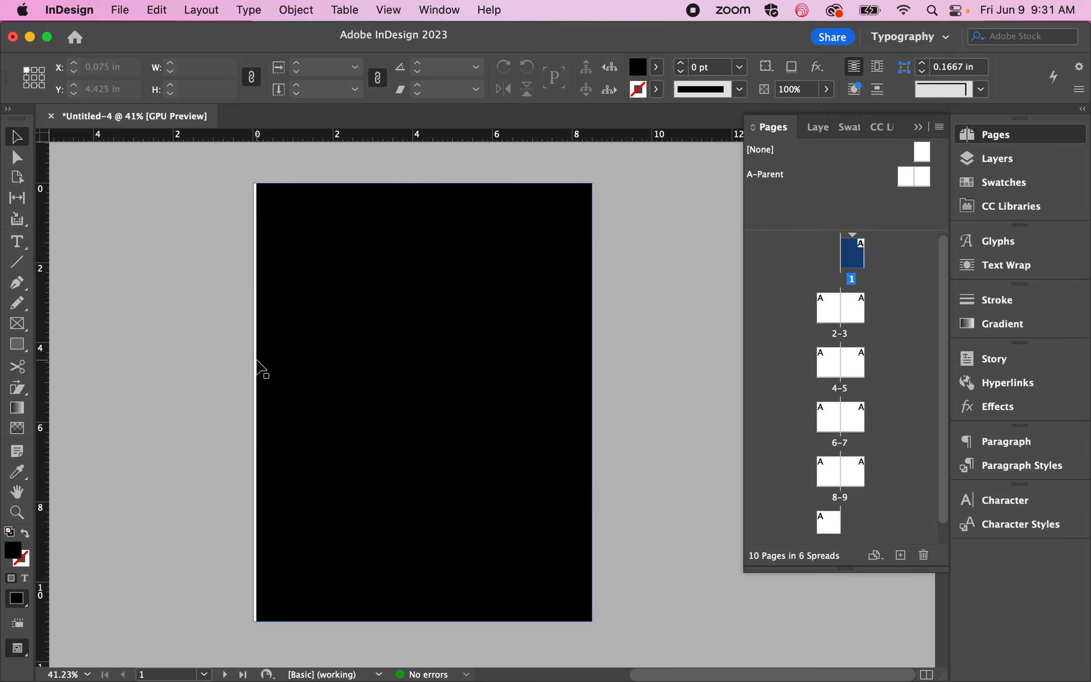
{"action": "key", "text": "w"}
Step: Extend the rectangle's left edge back to the page edge at X 0 in and deselect it
{"action": "left_click", "coordinate": [263, 301]}
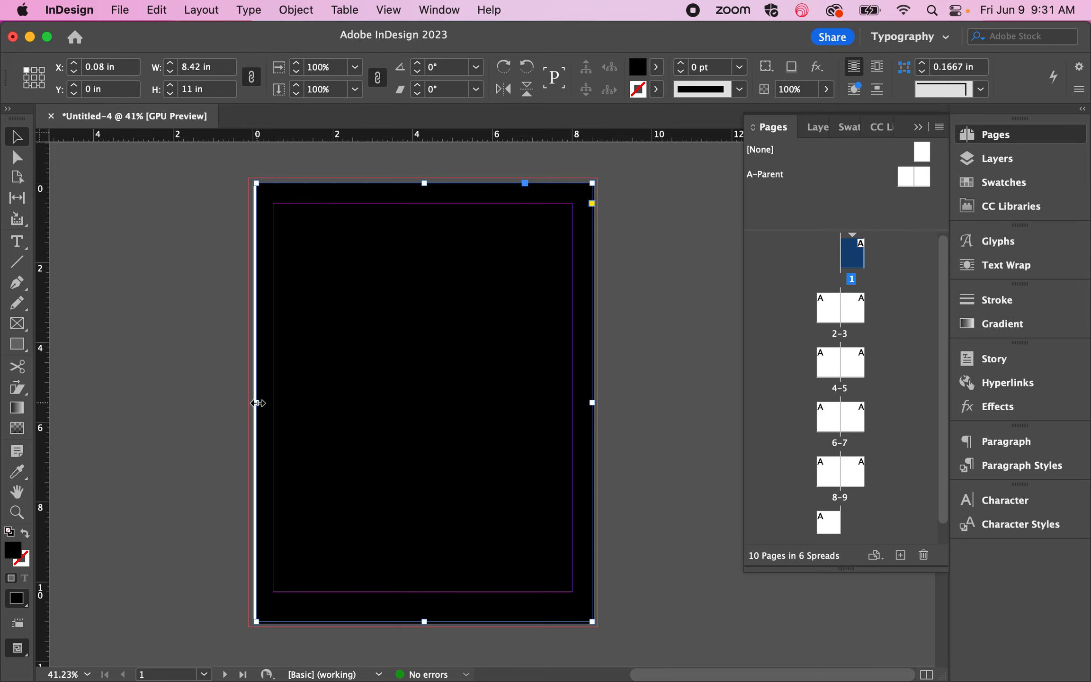
{"action": "left_click_drag", "start_coordinate": [257, 403], "coordinate": [254, 403]}
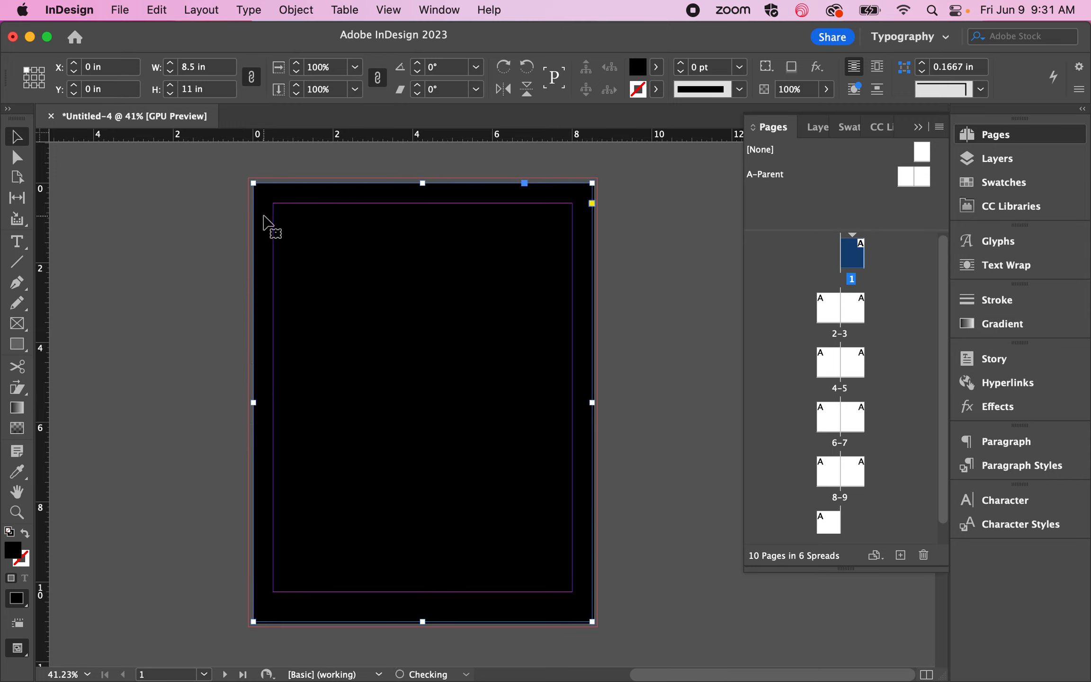
{"action": "left_click", "coordinate": [187, 228]}
Step: Stretch the black rectangle to the bleed guides on all sides, 8.75 × 11.25 in starting at X and Y -0.125 in
{"action": "left_click", "coordinate": [258, 201]}
{"action": "left_click_drag", "start_coordinate": [252, 180], "coordinate": [245, 176]}
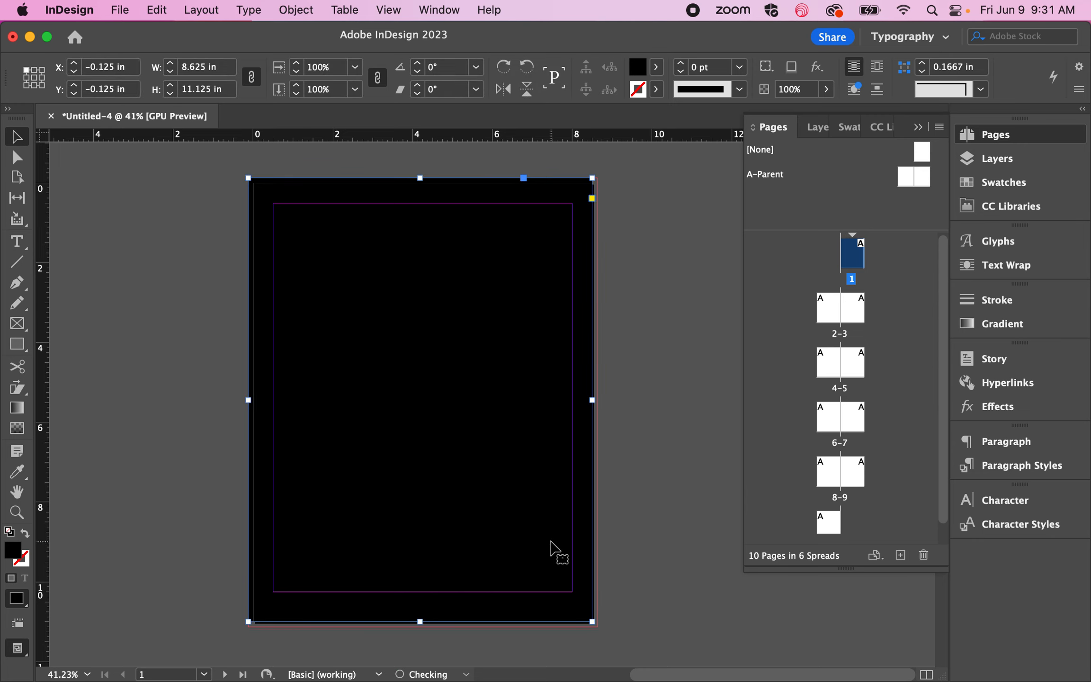
{"action": "left_click_drag", "start_coordinate": [592, 622], "coordinate": [598, 627]}
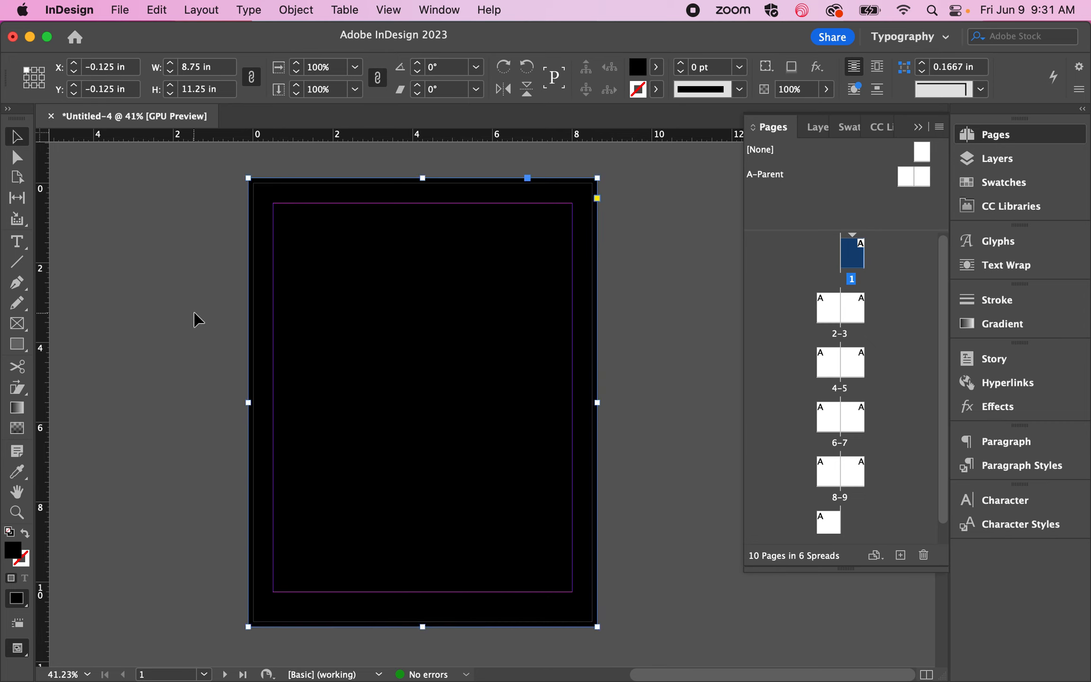
{"action": "left_click", "coordinate": [197, 320]}
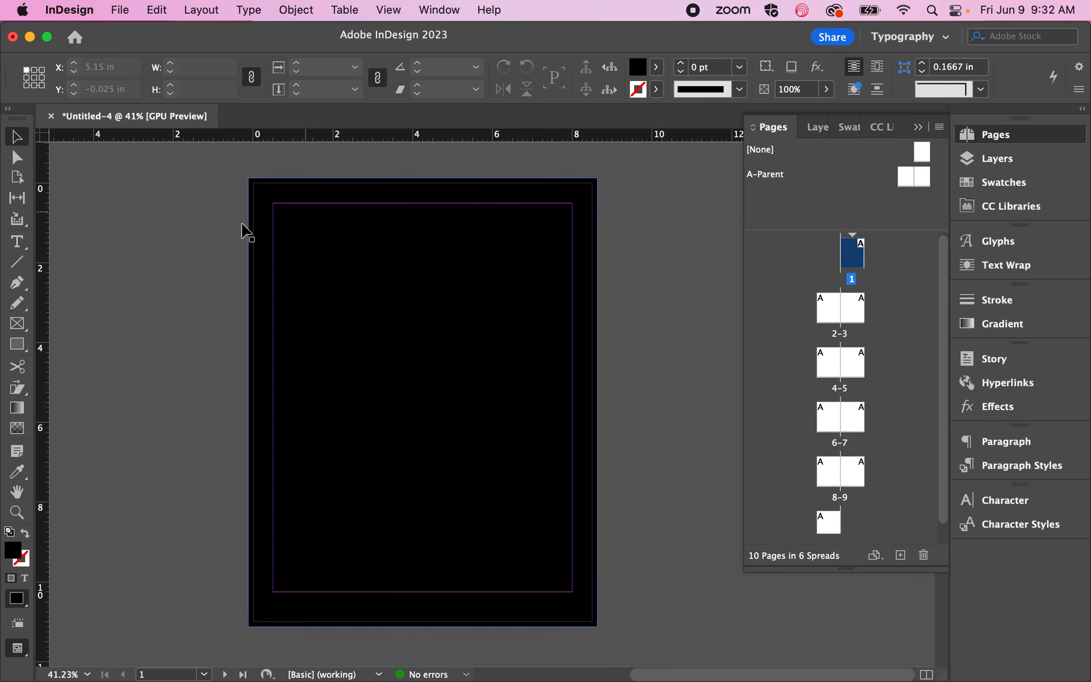
{"action": "left_click", "coordinate": [287, 244]}
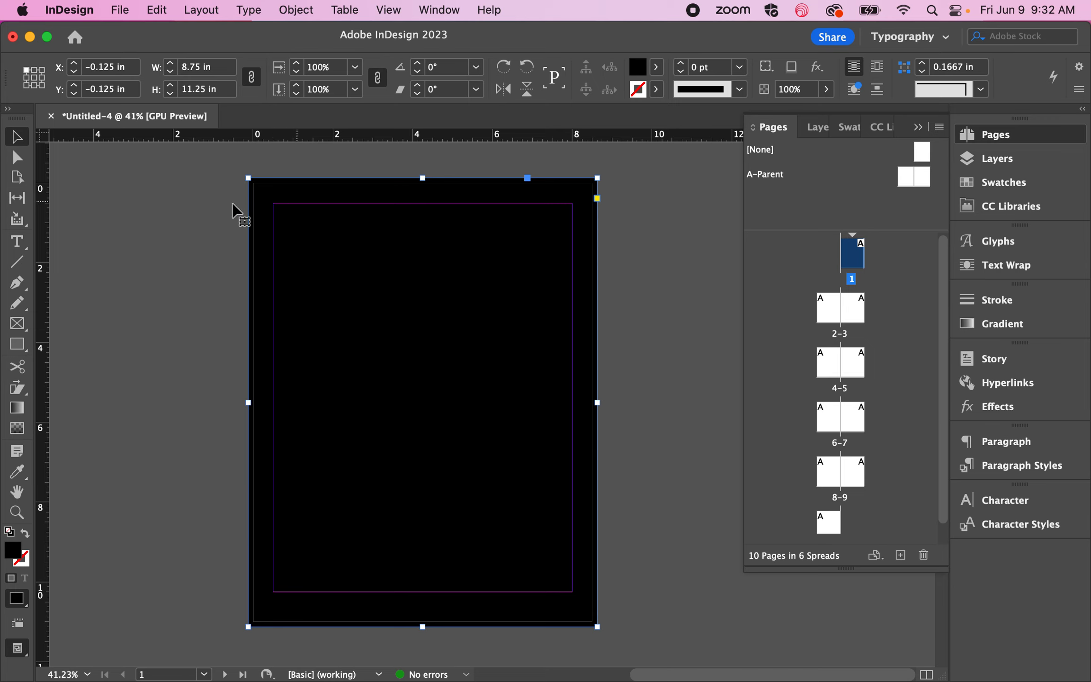
{"action": "left_click", "coordinate": [216, 219]}
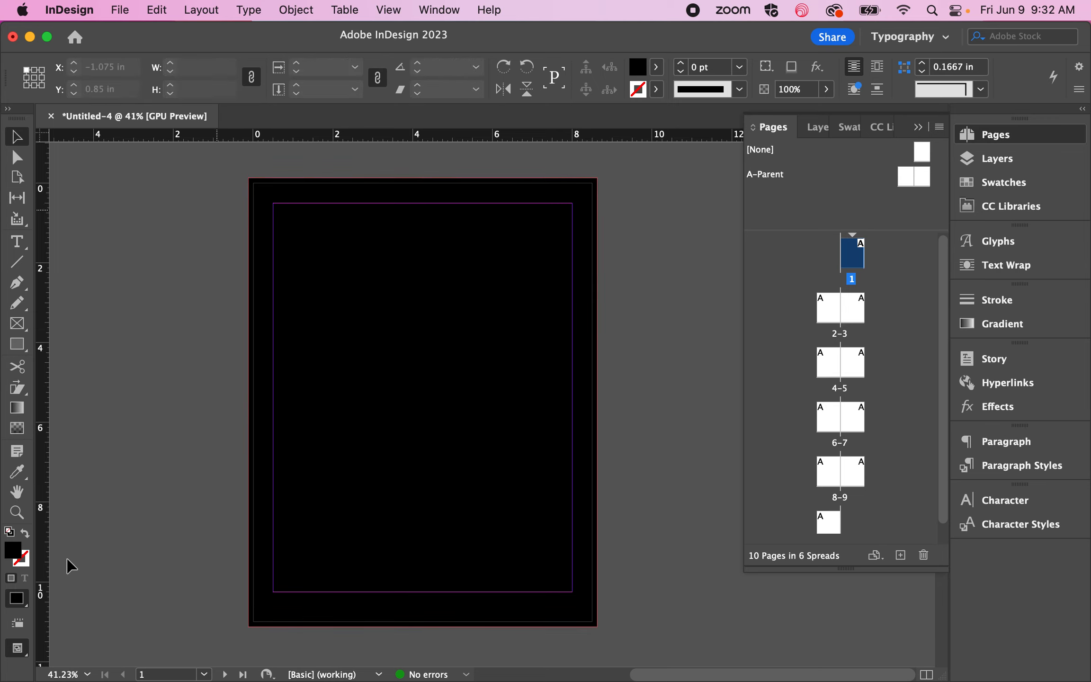
Step: With nothing selected, set the fill colour to white (ffffff) and activate the Type tool
{"action": "double_click", "coordinate": [15, 555]}
{"action": "left_click", "coordinate": [519, 252]}
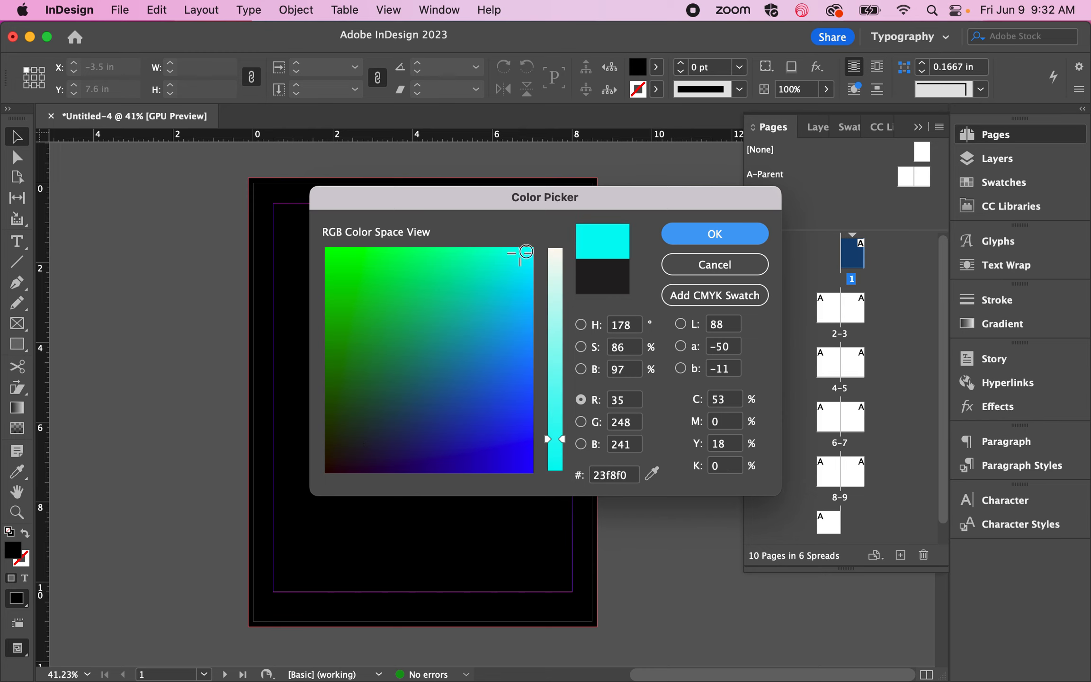
{"action": "mouse_move", "coordinate": [526, 252]}
{"action": "left_mouse_down"}
{"action": "mouse_move", "coordinate": [545, 232]}
{"action": "mouse_move", "coordinate": [552, 257]}
{"action": "mouse_move", "coordinate": [563, 222]}
{"action": "left_mouse_up"}
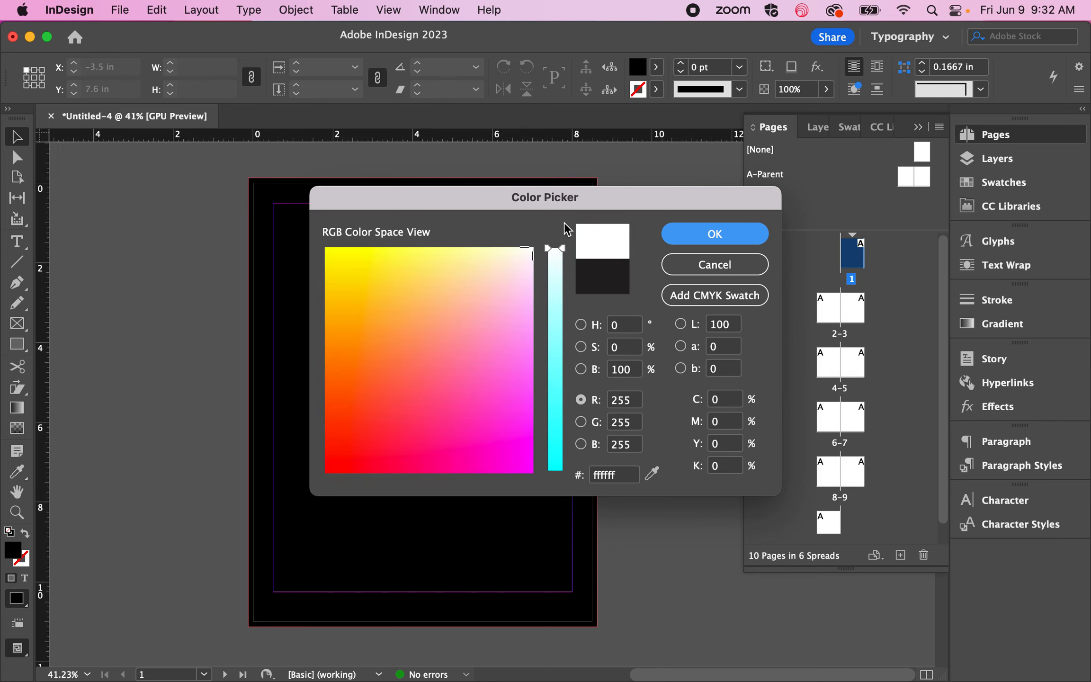
{"action": "left_click", "coordinate": [713, 234]}
{"action": "left_click", "coordinate": [16, 241]}
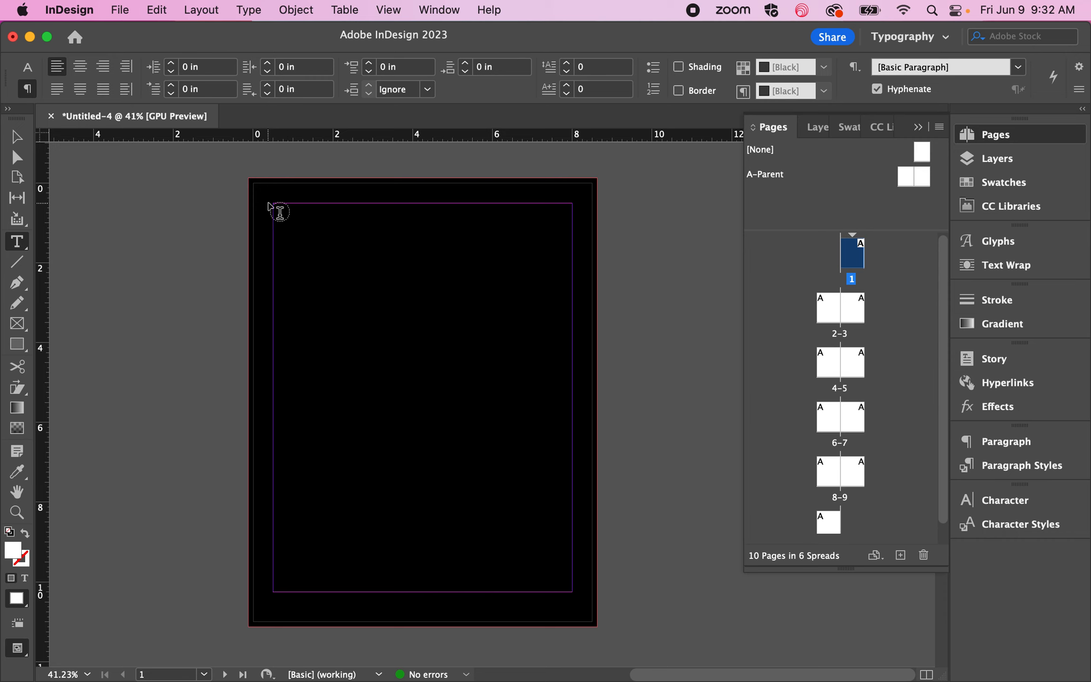
Step: Draw a text frame in the upper-left corner of page 1's margins, enter a line of random letters, and select all of it
{"action": "left_click_drag", "start_coordinate": [274, 204], "coordinate": [400, 287]}
{"action": "type", "text": "Te"}
{"action": "key", "text": "super+a"}
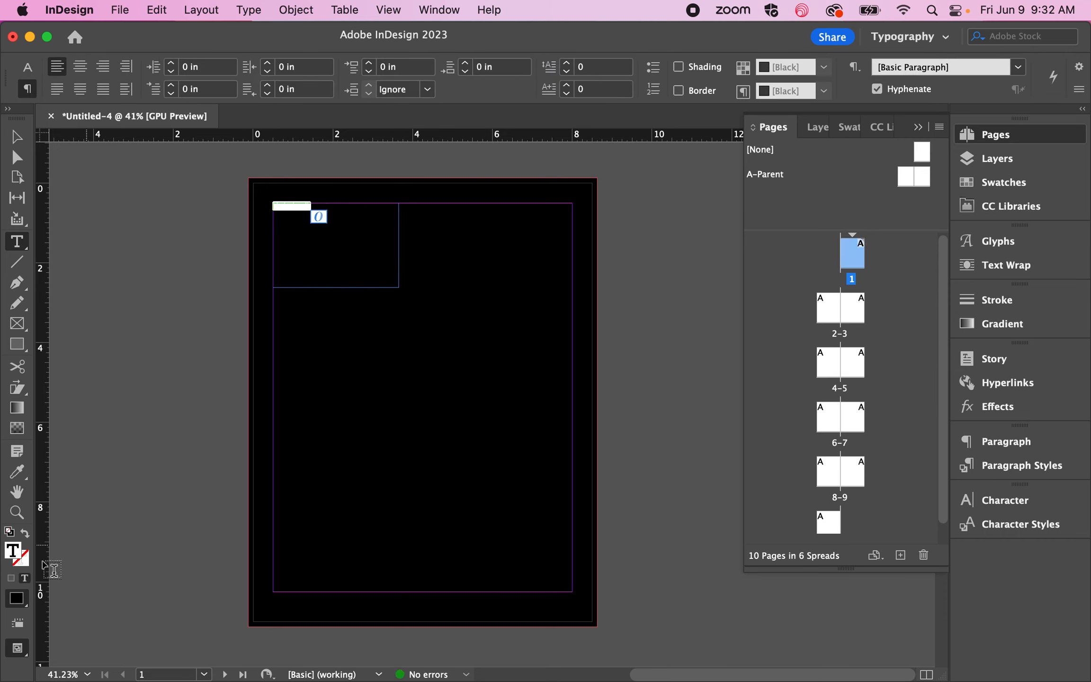
Step: Set the selected text's fill colour to near-white fffdfb and leave text editing
{"action": "double_click", "coordinate": [15, 552]}
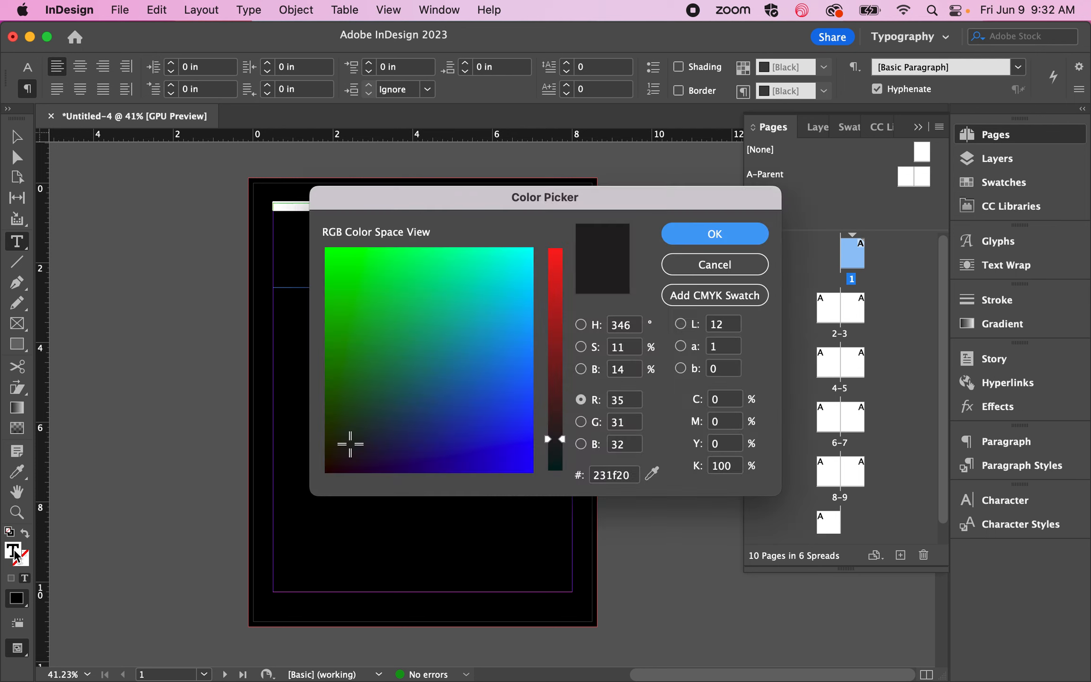
{"action": "left_click", "coordinate": [530, 249]}
{"action": "left_click_drag", "start_coordinate": [555, 255], "coordinate": [581, 246]}
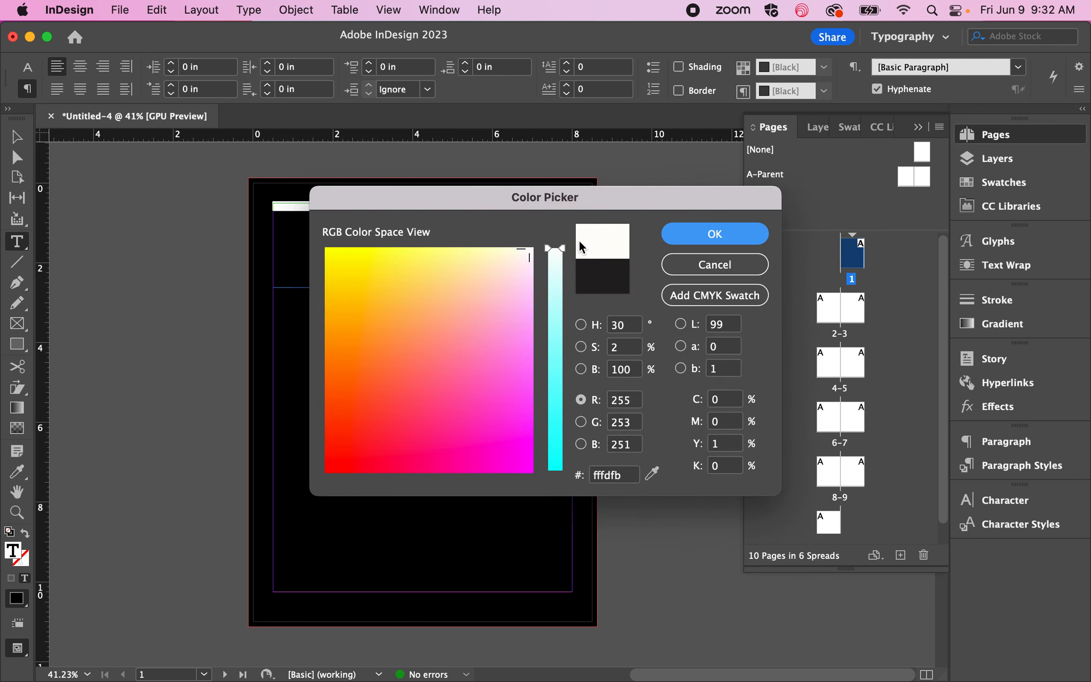
{"action": "left_click", "coordinate": [705, 237]}
{"action": "left_click", "coordinate": [17, 137]}
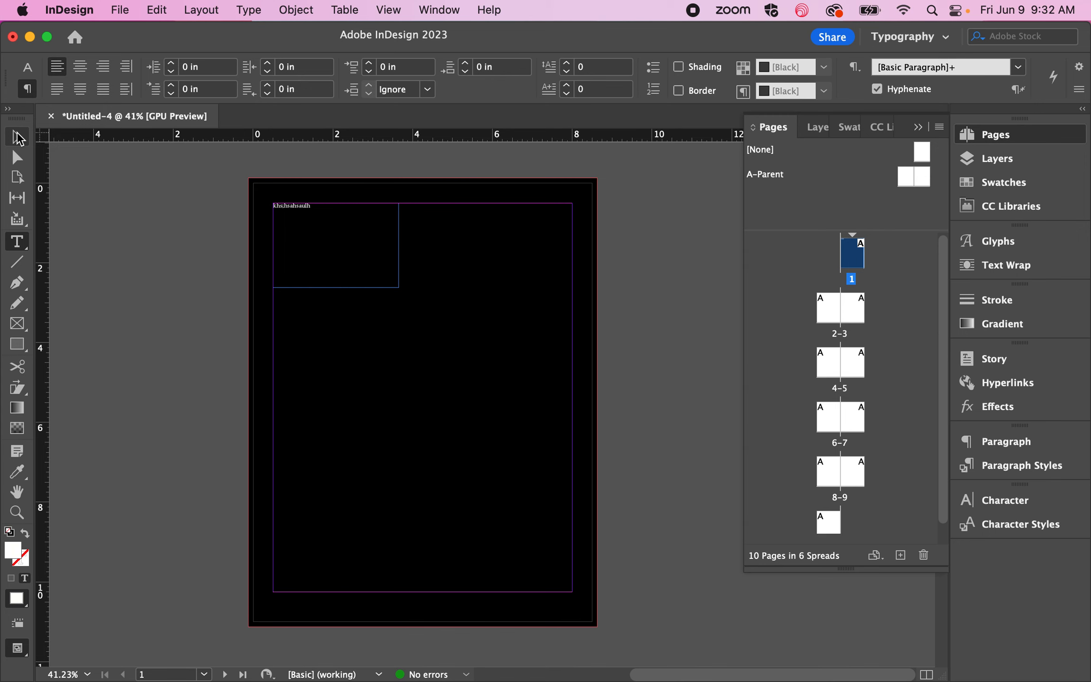
Step: Deselect the frame and compare page 1 in Preview and Normal modes to examine its trimmed edges and the text inside the margins
{"action": "left_click", "coordinate": [122, 246]}
{"action": "key", "text": "w"}
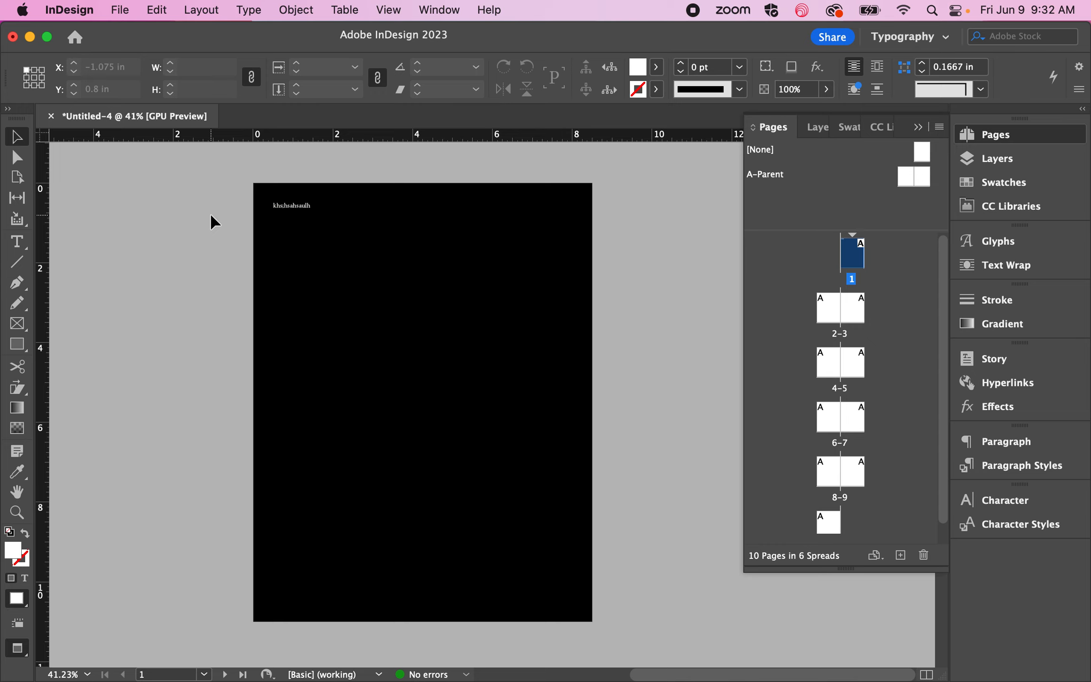
{"action": "key", "text": "w"}
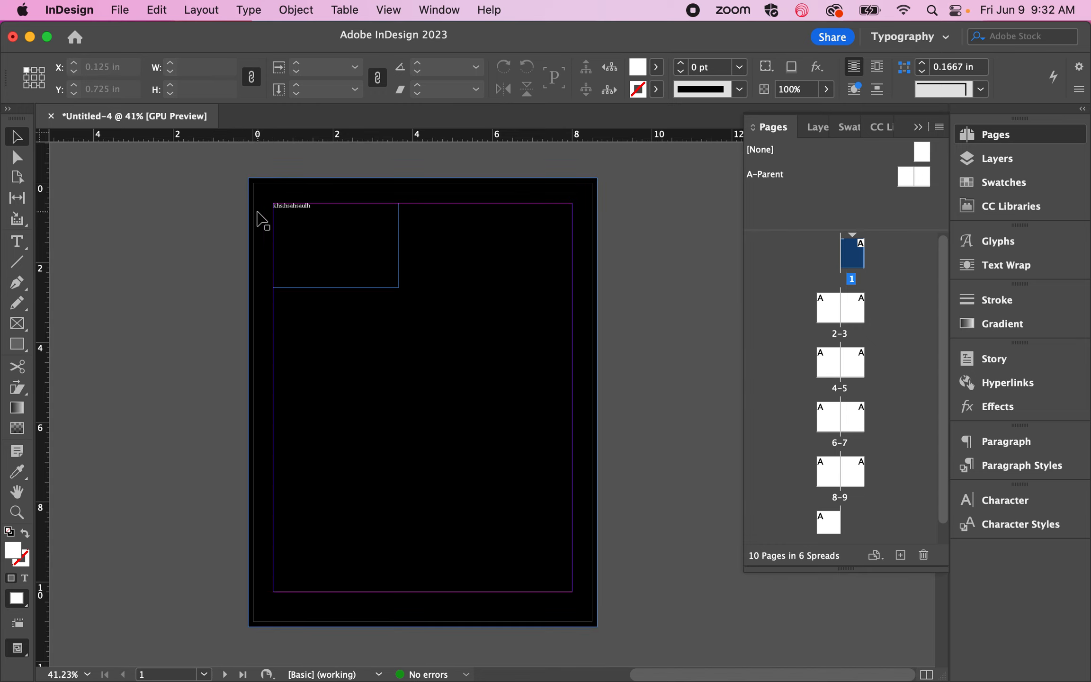
{"action": "key", "text": "w"}
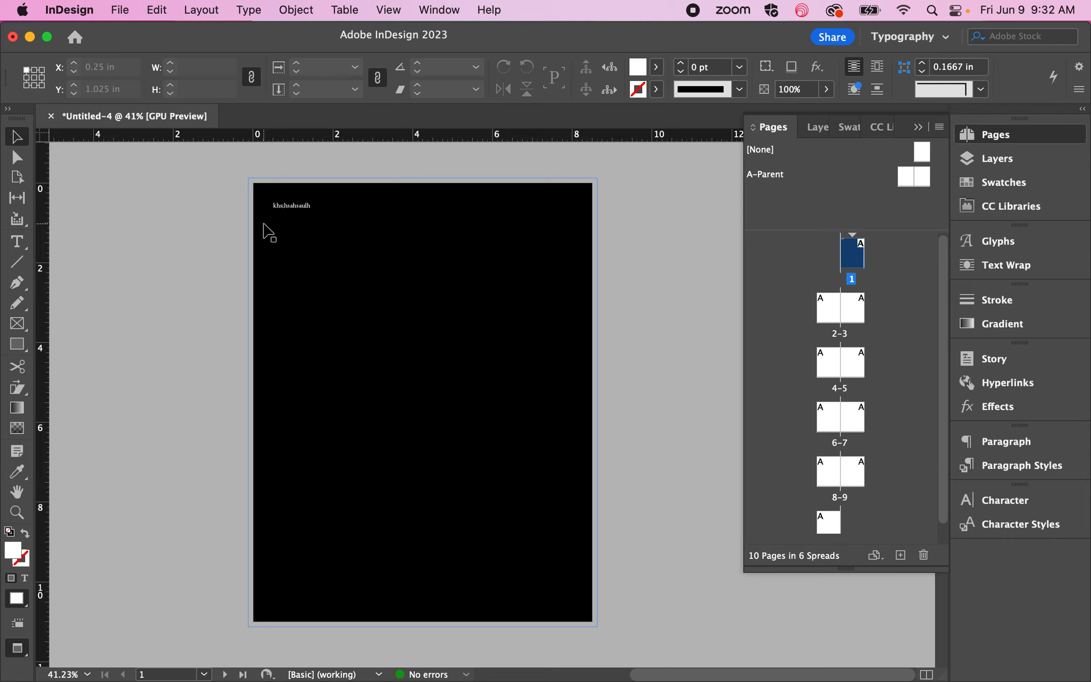
{"action": "key", "text": "w"}
{"action": "key", "text": "w"}
Step: Make pages 2-3 the active spread and open Document Setup, keeping the dialog clear of the left page
{"action": "scroll", "coordinate": [433, 368], "scroll_direction": "down", "scroll_amount": 10}
{"action": "scroll", "coordinate": [433, 368], "scroll_direction": "left", "scroll_amount": 4}
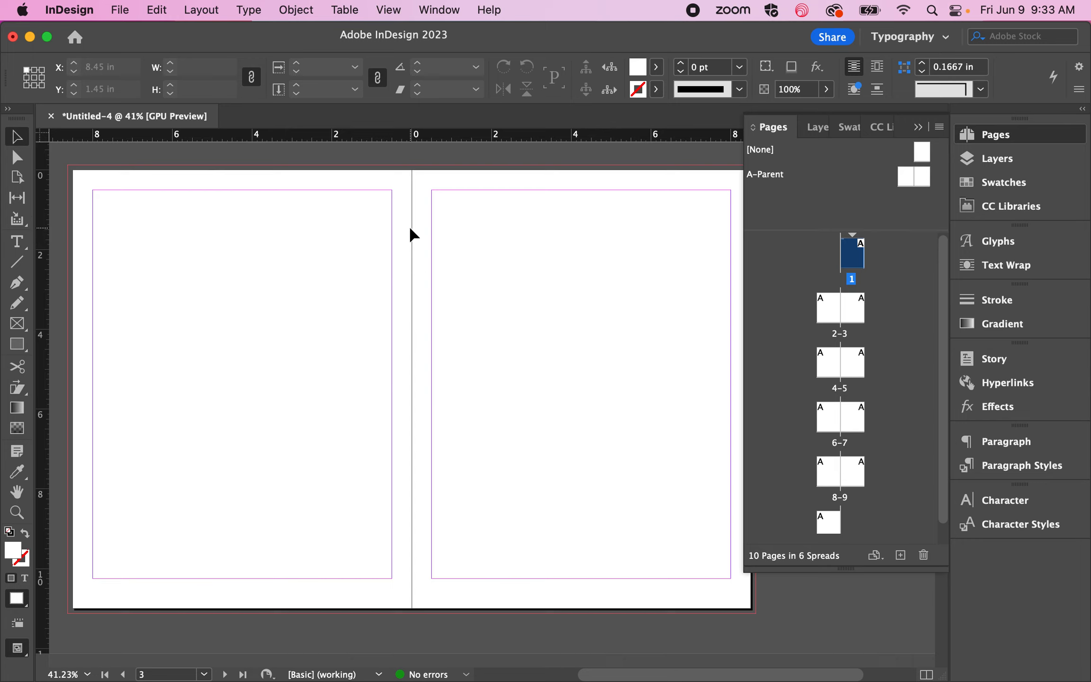
{"action": "scroll", "coordinate": [412, 257], "scroll_direction": "up", "scroll_amount": 1}
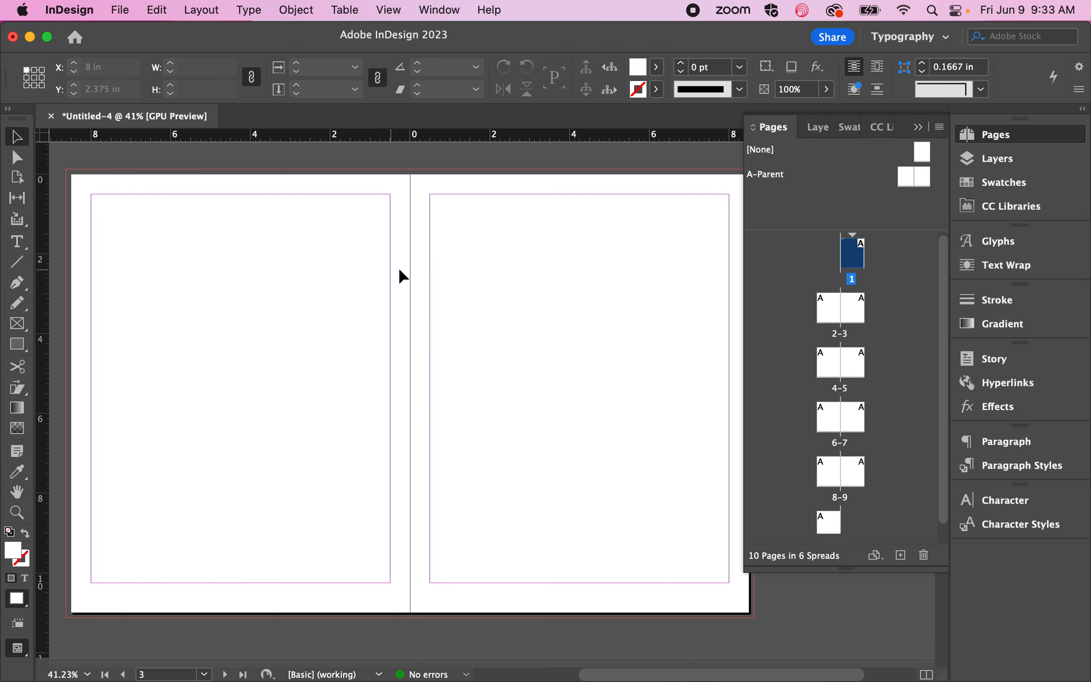
{"action": "left_click", "coordinate": [364, 256]}
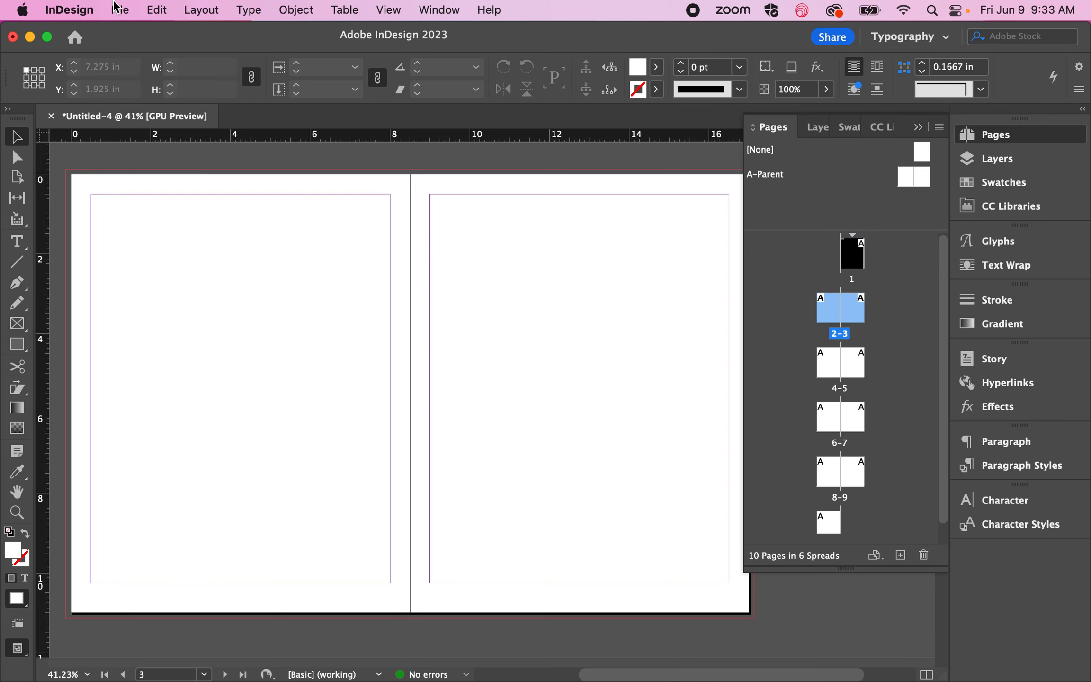
{"action": "left_click", "coordinate": [118, 10]}
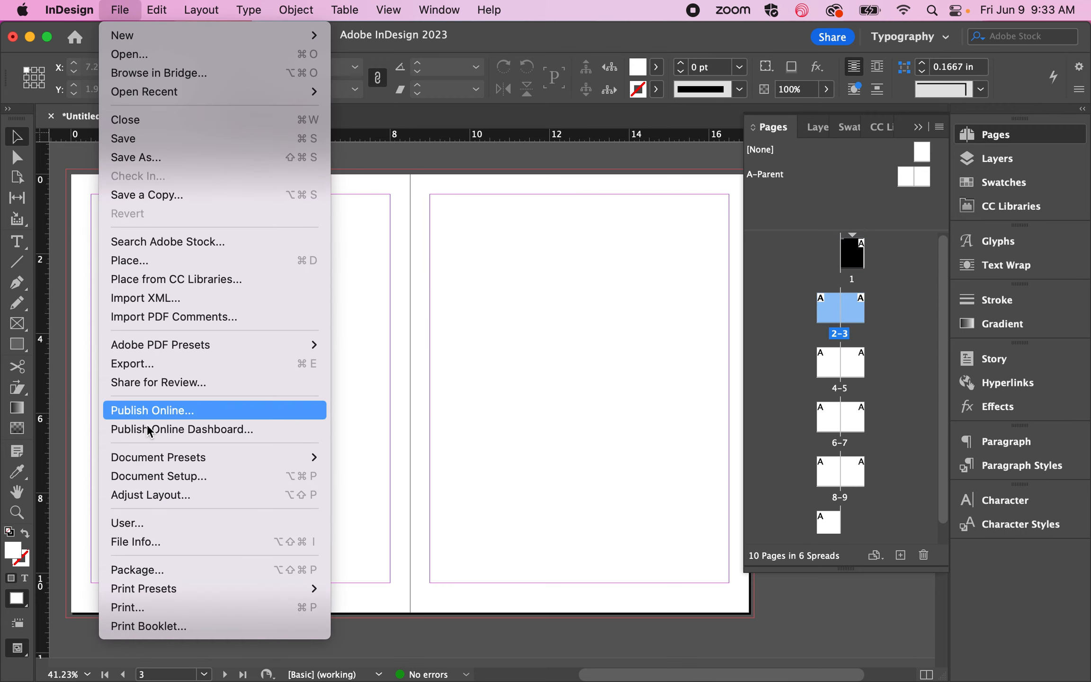
{"action": "left_click", "coordinate": [161, 475]}
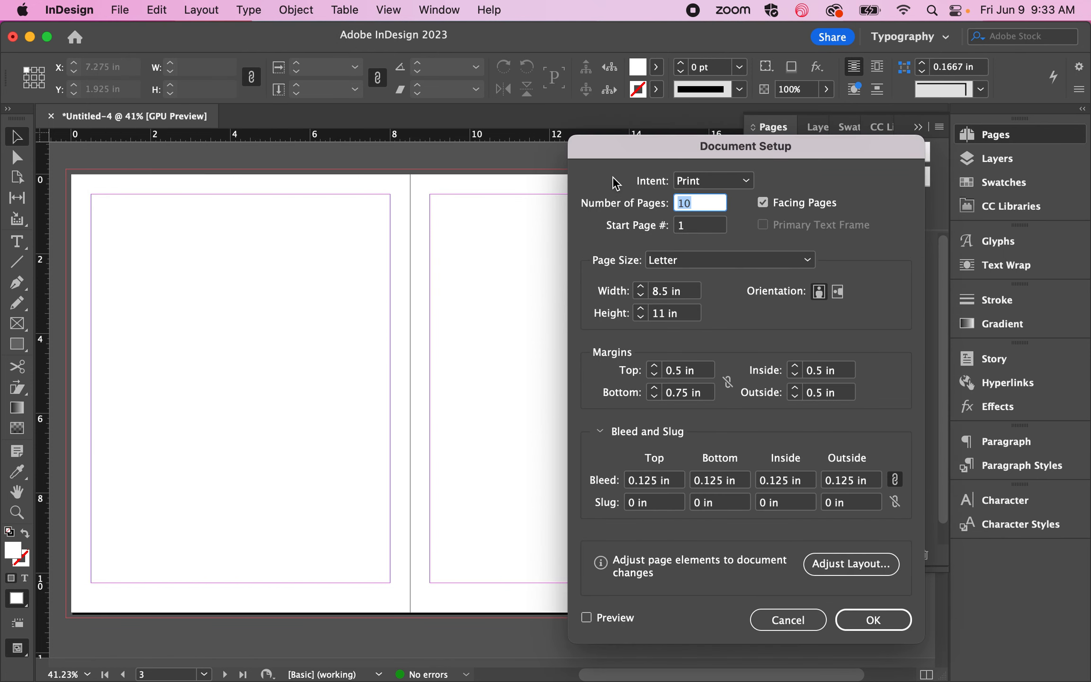
{"action": "left_click_drag", "start_coordinate": [668, 143], "coordinate": [713, 126]}
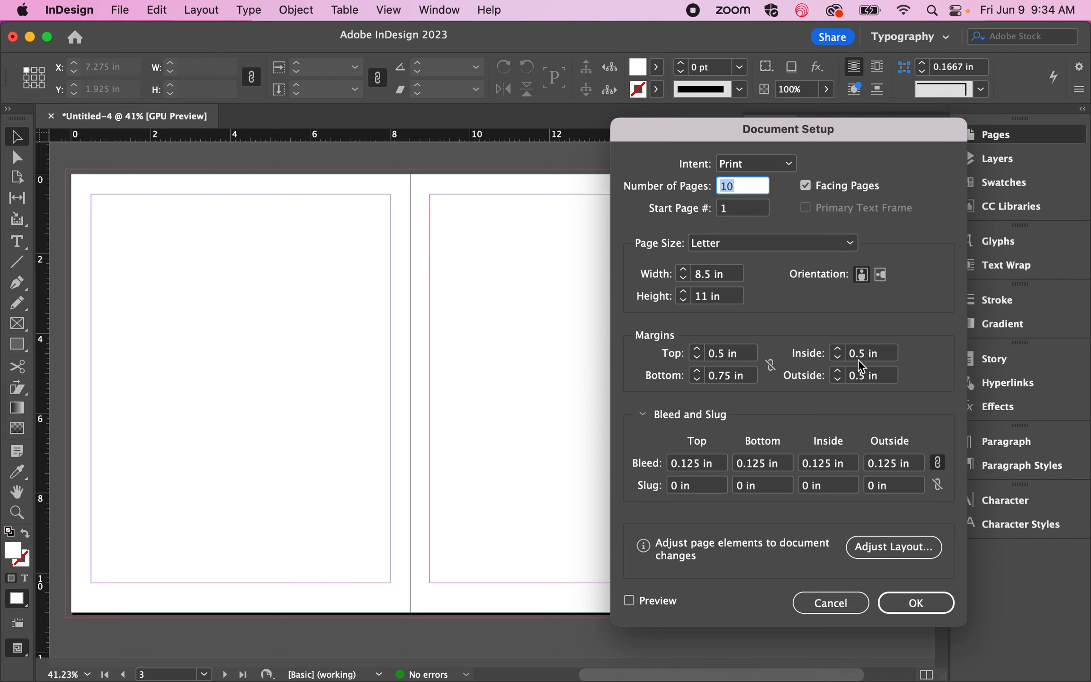
Step: Try a linked 0.75 in margin on all four sides, and unlink the margin values again
{"action": "left_click", "coordinate": [771, 366]}
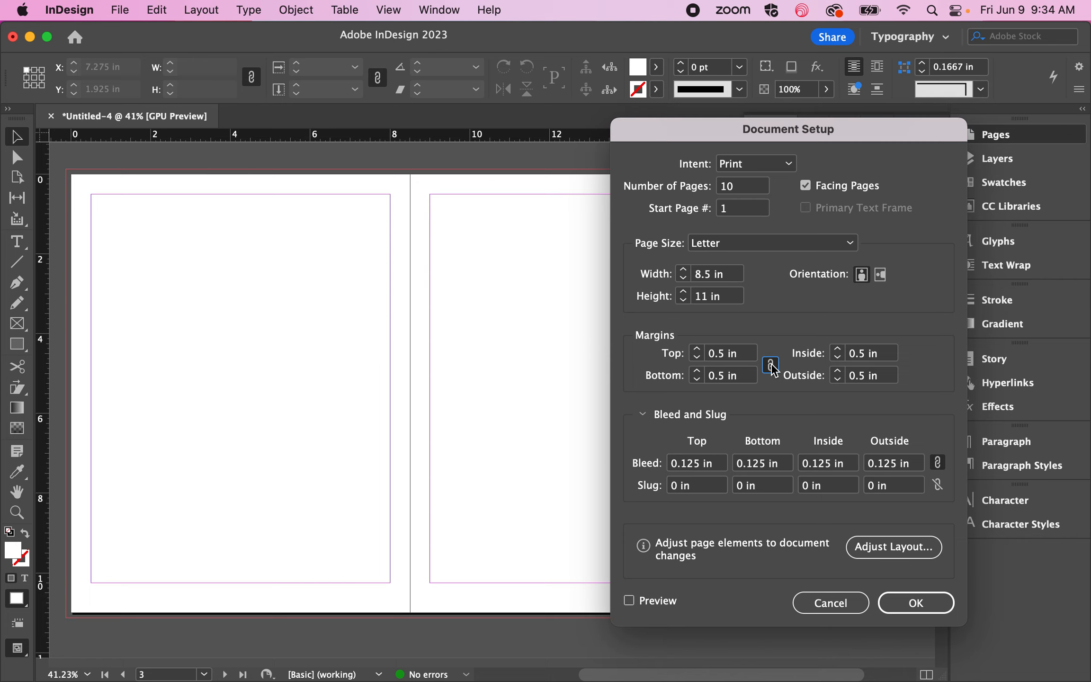
{"action": "left_click", "coordinate": [722, 377]}
{"action": "type", "text": "7"}
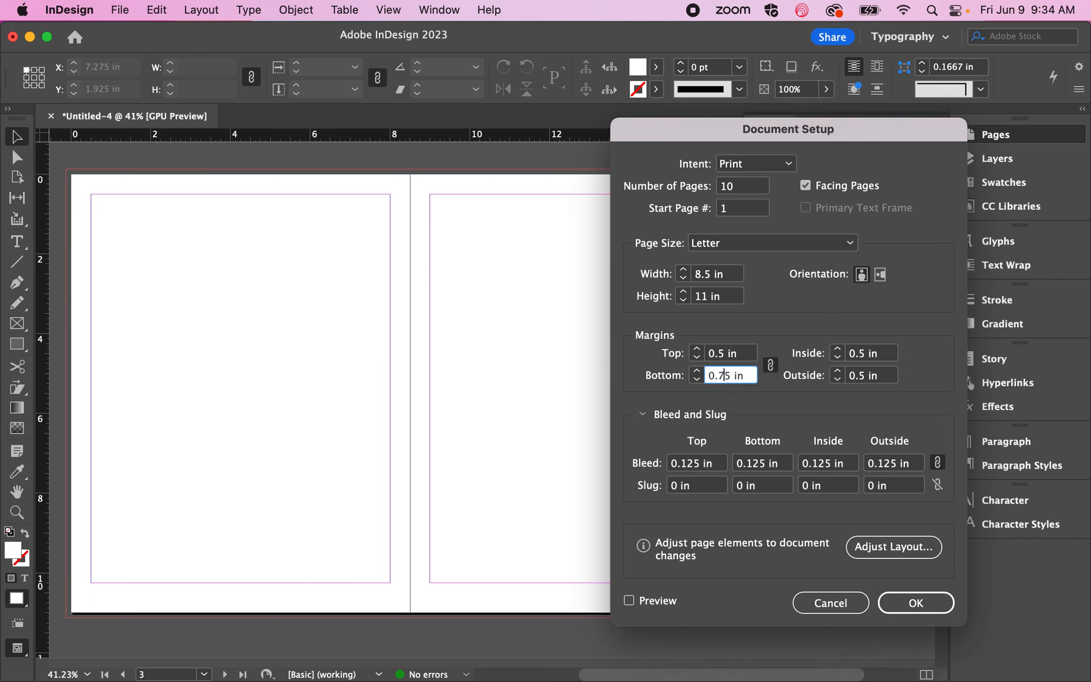
{"action": "left_click", "coordinate": [770, 366]}
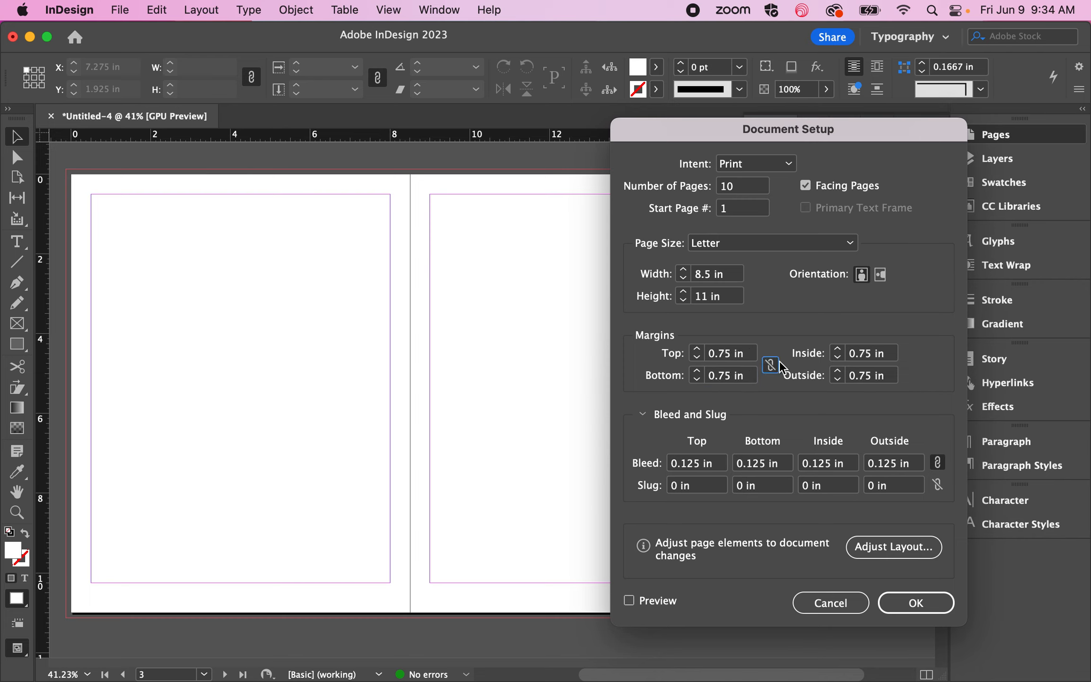
{"action": "left_click", "coordinate": [771, 365]}
{"action": "left_click", "coordinate": [772, 366]}
Step: Set the top and outside margins to 0.5 in and the inside margin to 1 in, and apply the document setup
{"action": "left_click", "coordinate": [698, 358]}
{"action": "left_click", "coordinate": [698, 360]}
{"action": "left_click", "coordinate": [698, 361]}
{"action": "left_click", "coordinate": [697, 360]}
{"action": "left_click", "coordinate": [837, 380]}
{"action": "double_click", "coordinate": [837, 380]}
{"action": "left_click", "coordinate": [837, 380]}
{"action": "left_click", "coordinate": [837, 349]}
{"action": "left_click", "coordinate": [837, 349]}
{"action": "left_click", "coordinate": [837, 349]}
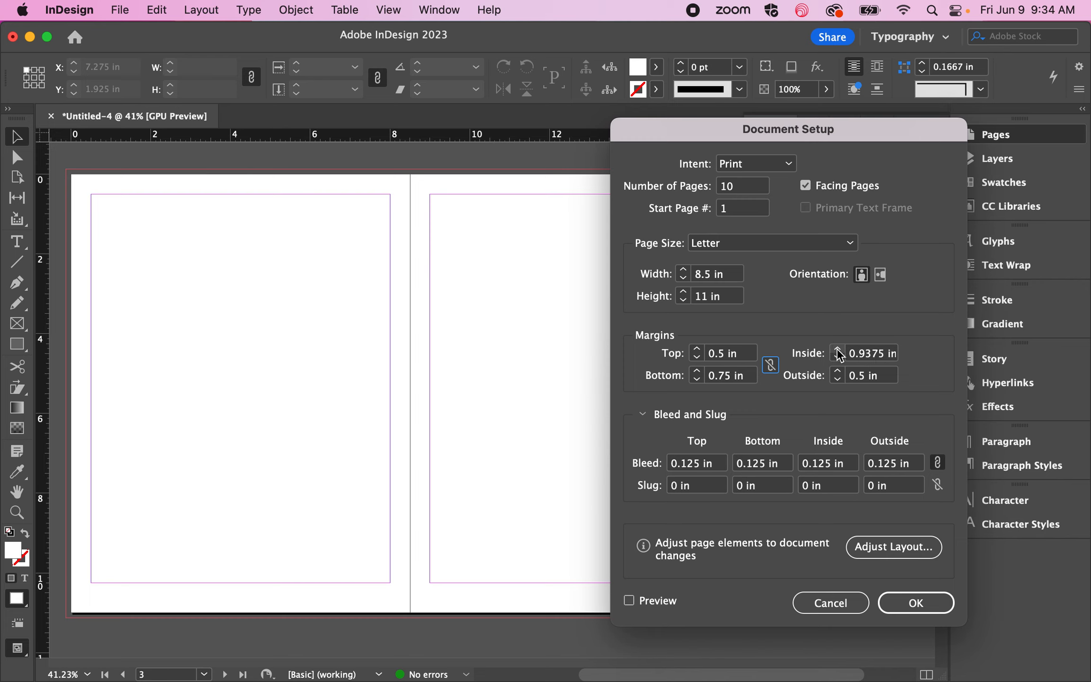
{"action": "left_click", "coordinate": [836, 350]}
{"action": "left_click", "coordinate": [915, 602]}
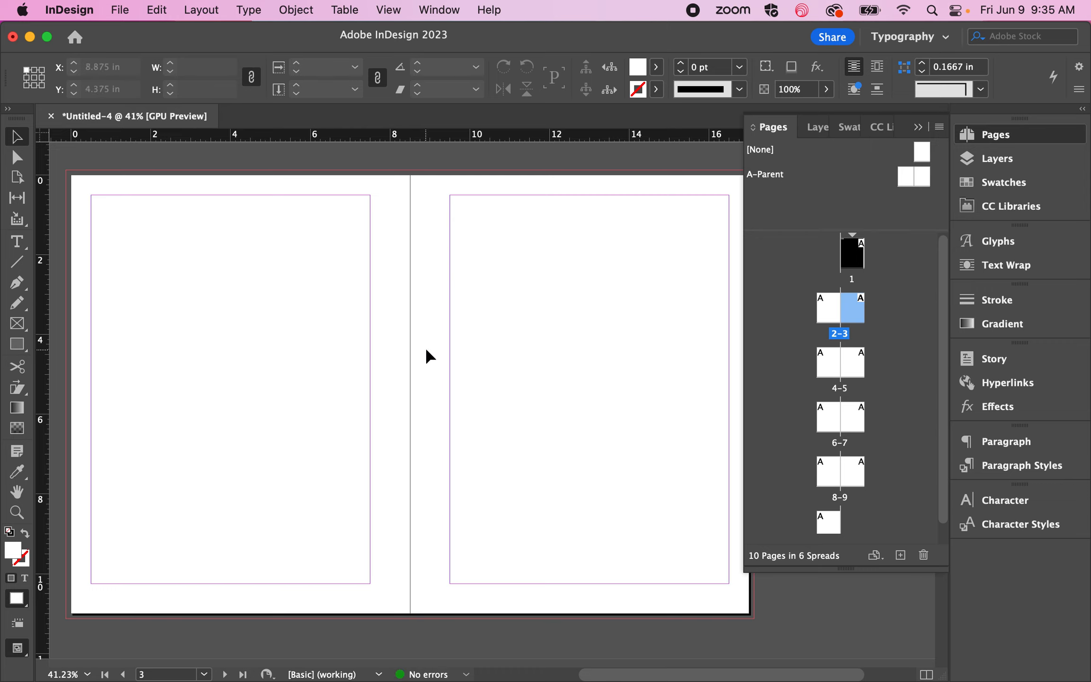
Step: Draw two vertical lines about 3.7 in long from the top bleed, one on each side of the spine, about 0.775 in apart
{"action": "left_click", "coordinate": [17, 261]}
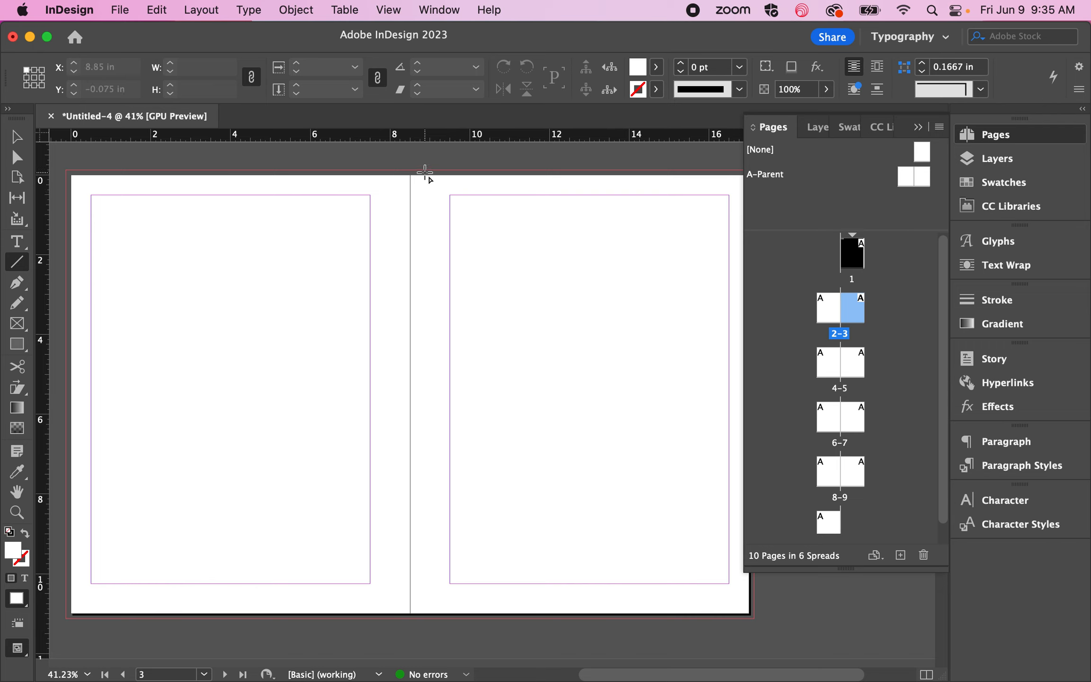
{"action": "left_click_drag", "start_coordinate": [425, 170], "coordinate": [425, 310]}
{"action": "left_click_drag", "start_coordinate": [394, 170], "coordinate": [394, 319]}
{"action": "left_click", "coordinate": [17, 137]}
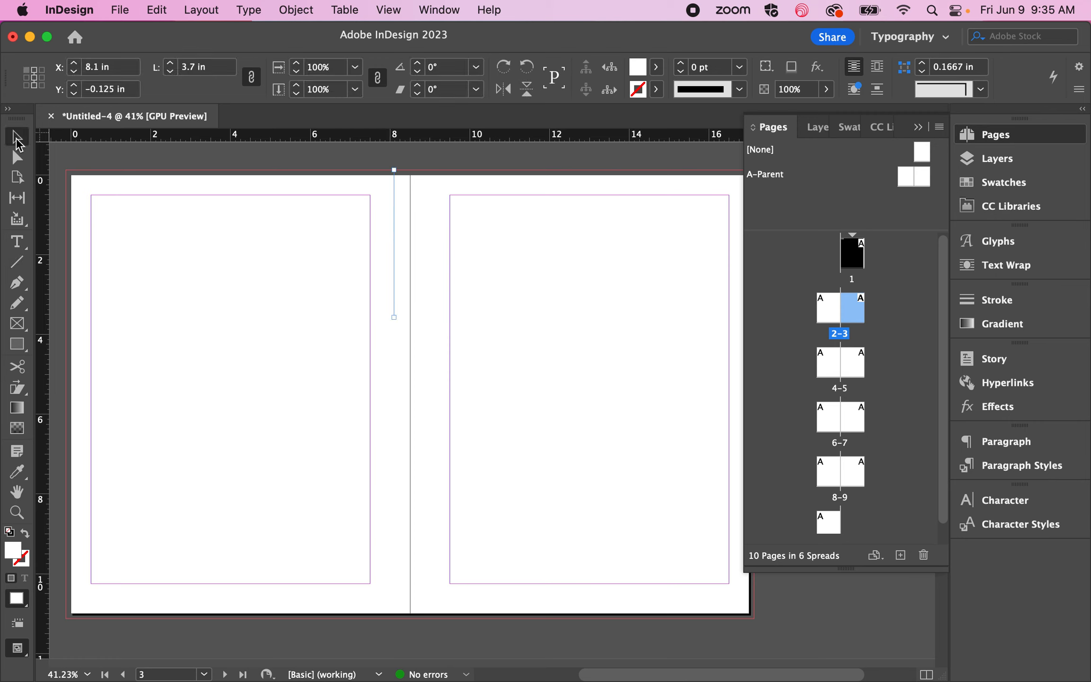
{"action": "right_click", "coordinate": [358, 157]}
{"action": "left_click", "coordinate": [319, 208]}
{"action": "left_click", "coordinate": [319, 208]}
{"action": "right_click", "coordinate": [377, 169]}
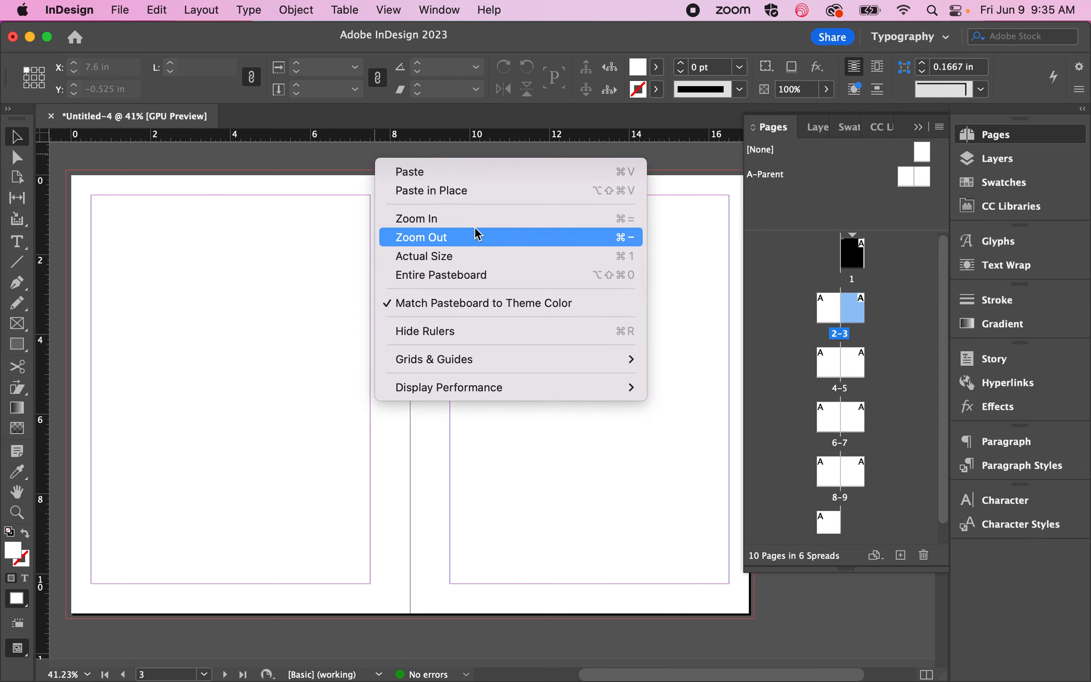
{"action": "left_click", "coordinate": [317, 210]}
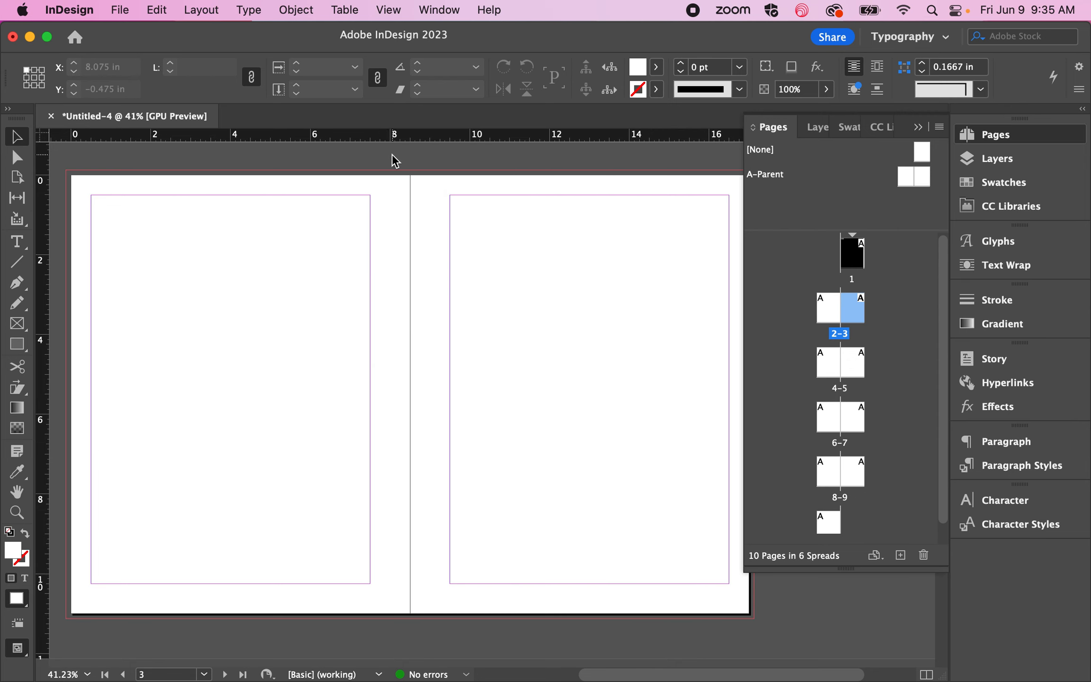
{"action": "key", "text": "super+Tab"}
{"action": "left_click", "coordinate": [86, 240]}
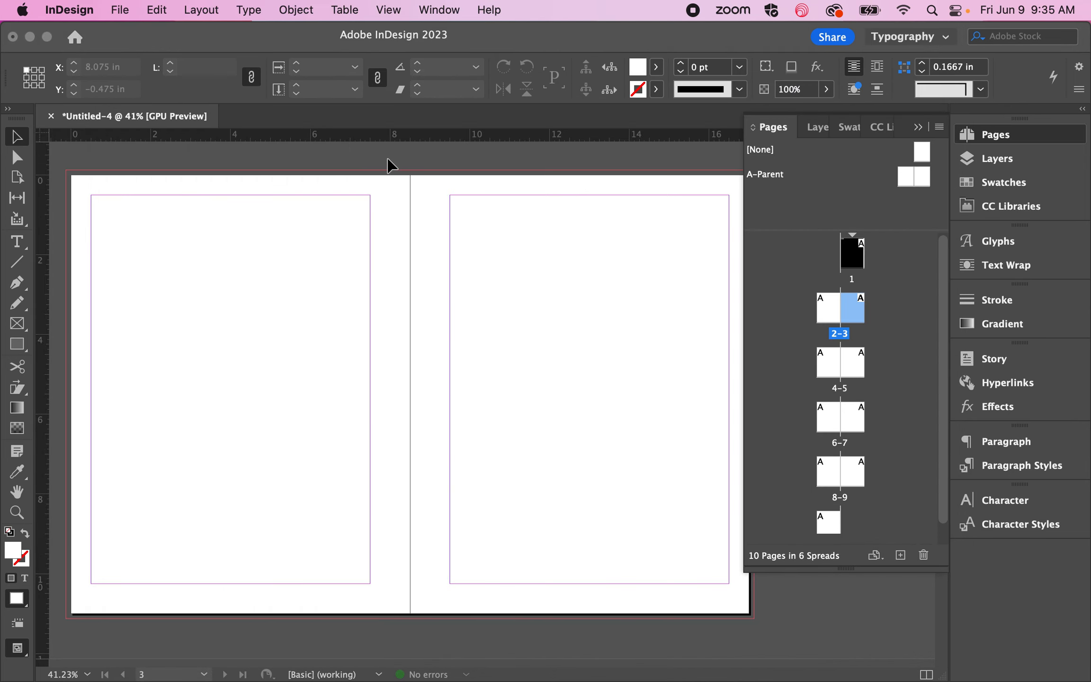
Step: Select both vertical lines beside the spine, give them a light pink stroke, and deselect them
{"action": "left_click", "coordinate": [406, 218]}
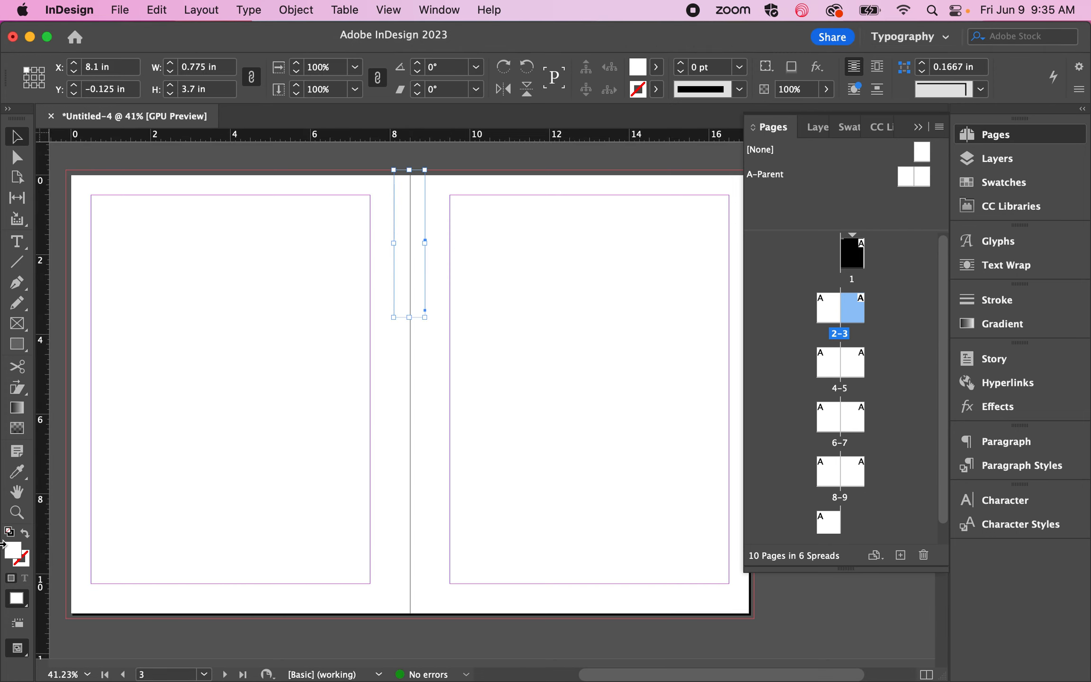
{"action": "double_click", "coordinate": [23, 559]}
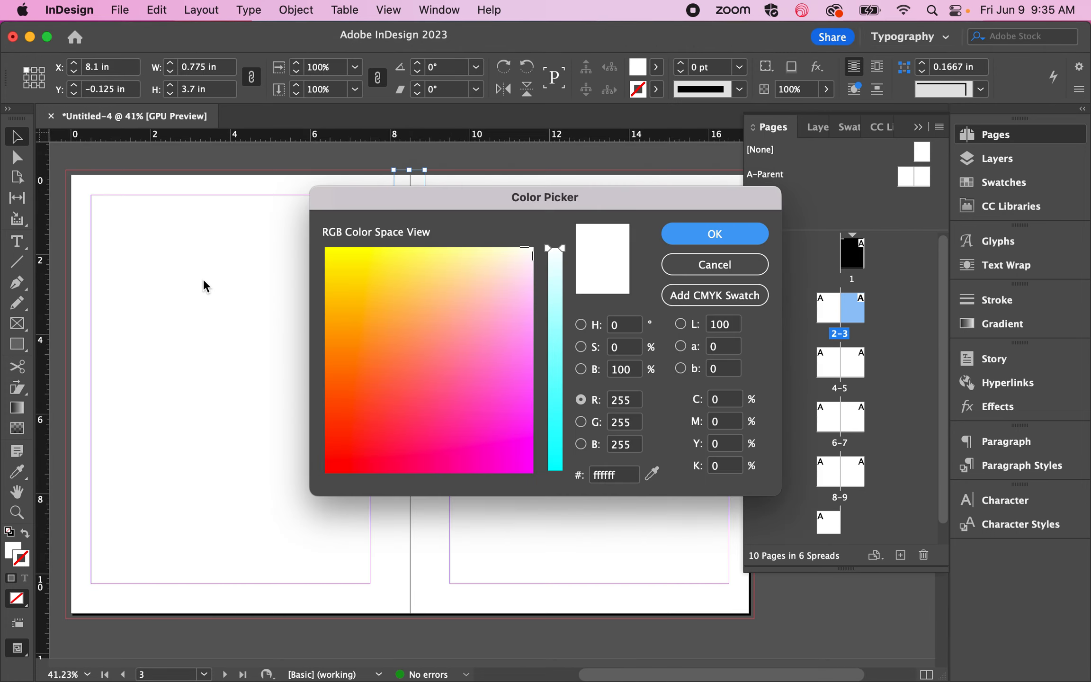
{"action": "left_click", "coordinate": [485, 301]}
{"action": "left_click", "coordinate": [708, 234]}
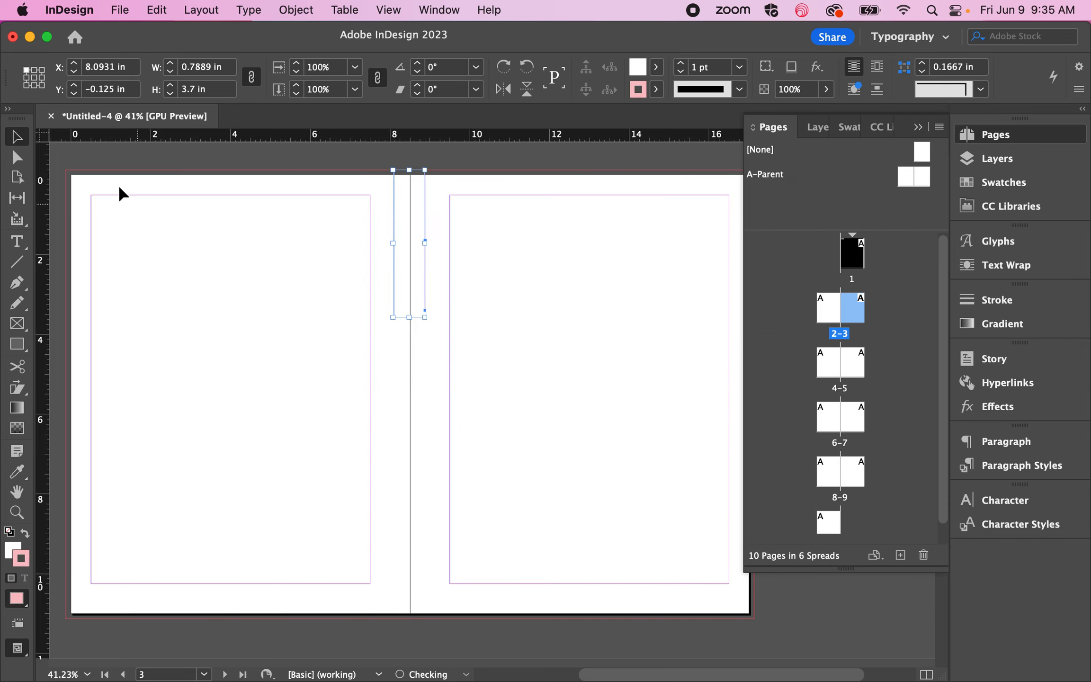
{"action": "left_click", "coordinate": [301, 258]}
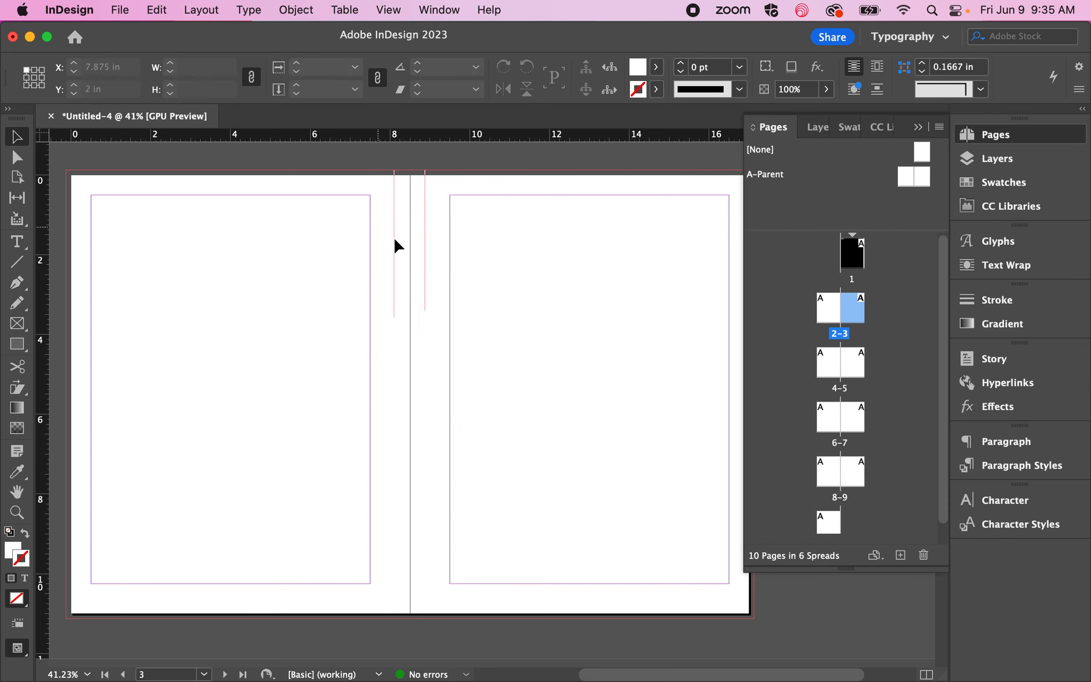